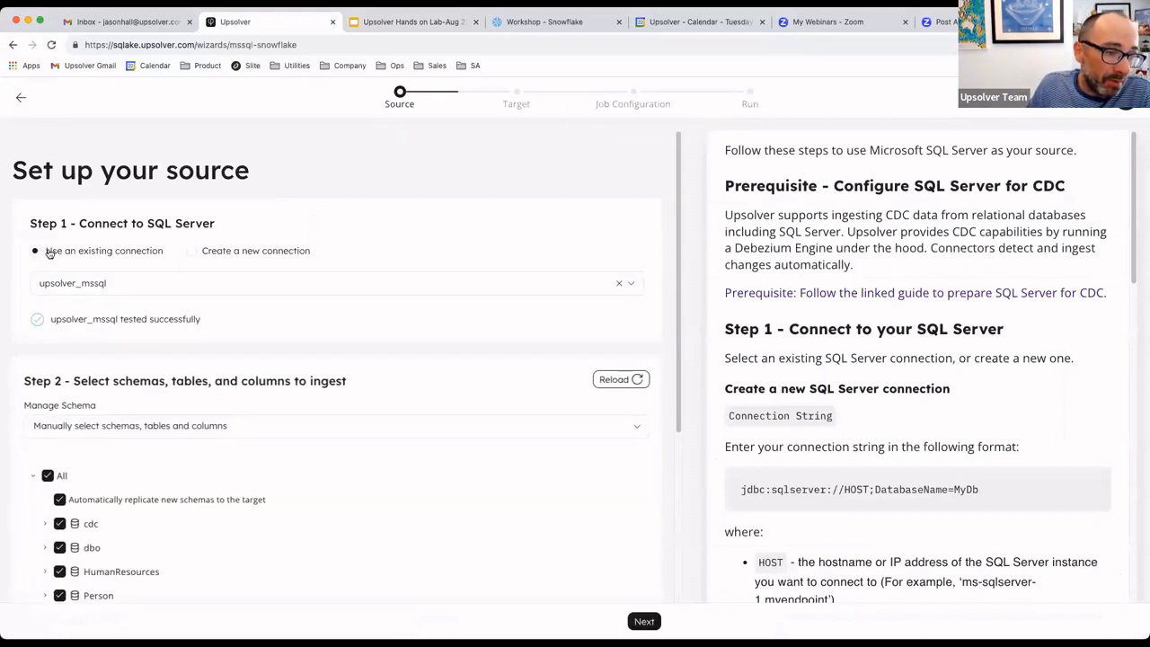
pyautogui.click(193, 253)
pyautogui.click(83, 295)
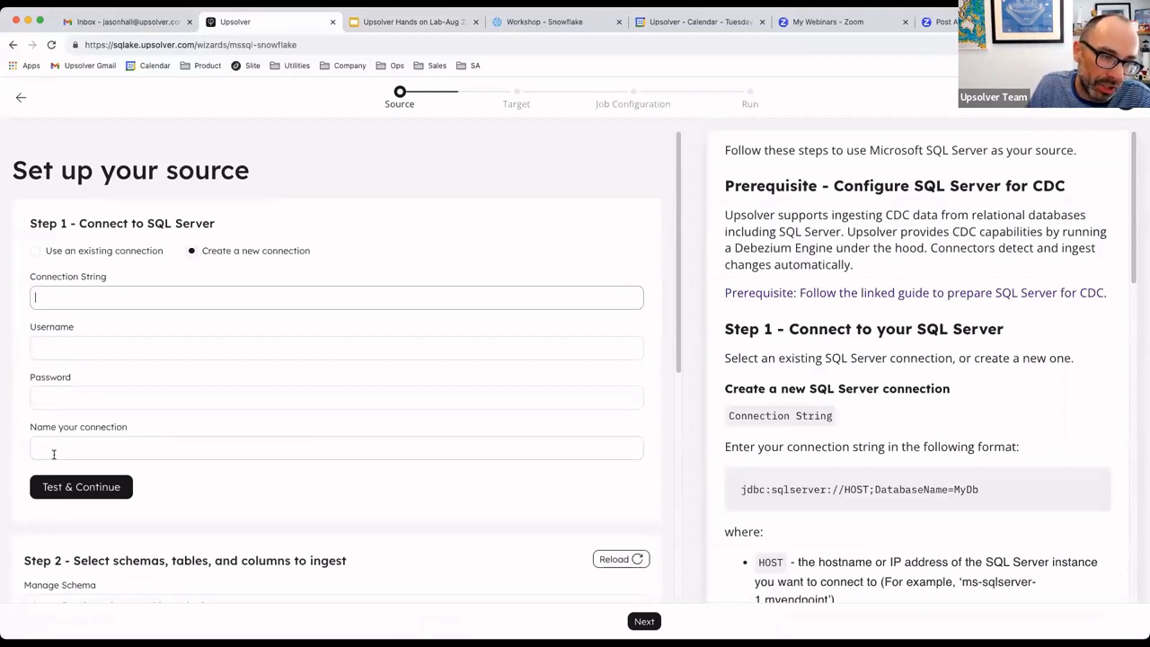
pyautogui.click(39, 259)
pyautogui.click(36, 252)
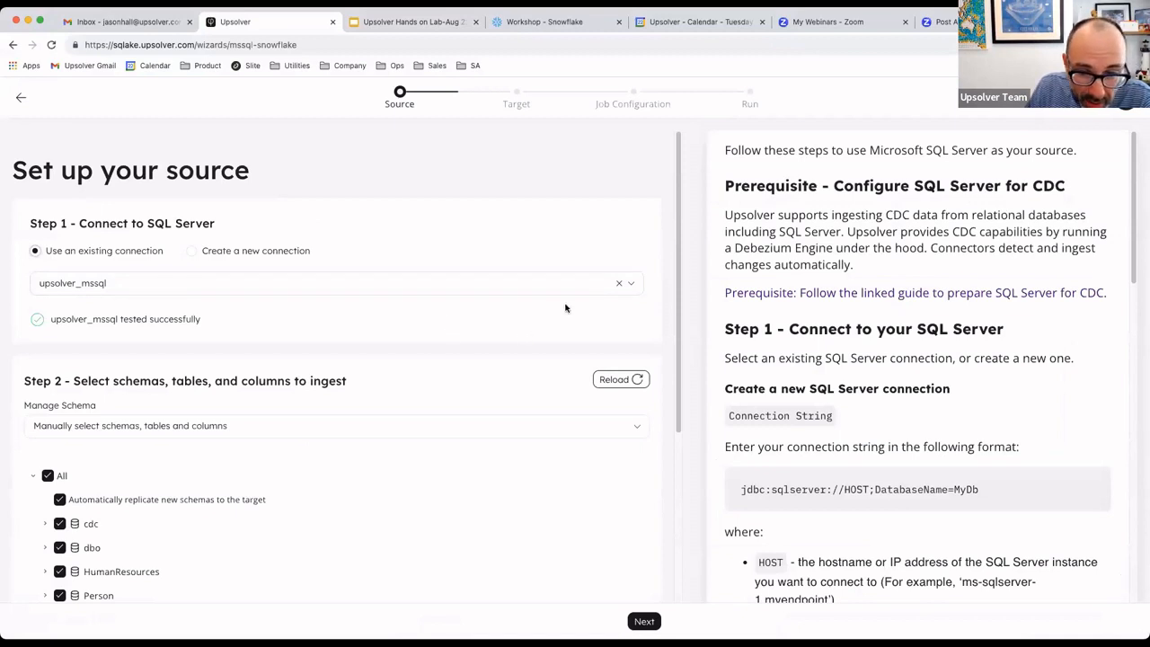
# - Choose the existing upsolver_mssql connection as the SQL Server source
pyautogui.click(637, 288)
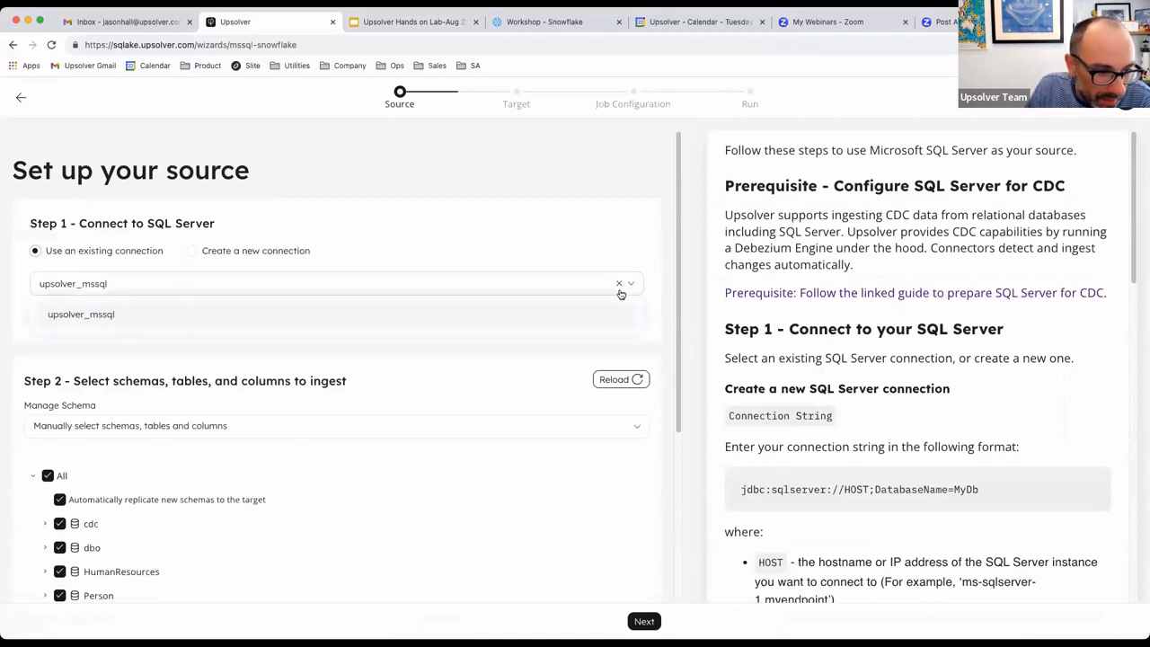
pyautogui.click(80, 322)
pyautogui.scroll(-1, 203, 299)
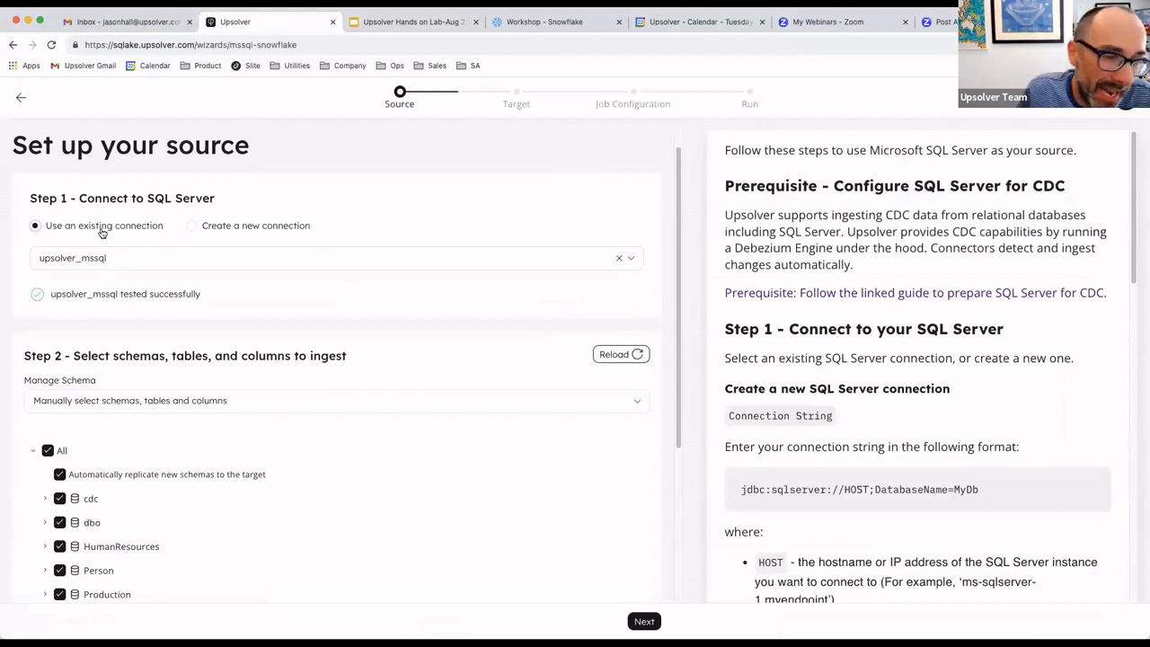
# - Read the setup guide's sections on the SQL Server connection string format and on selecting schemas, tables and columns
pyautogui.scroll(-3, 894, 476)
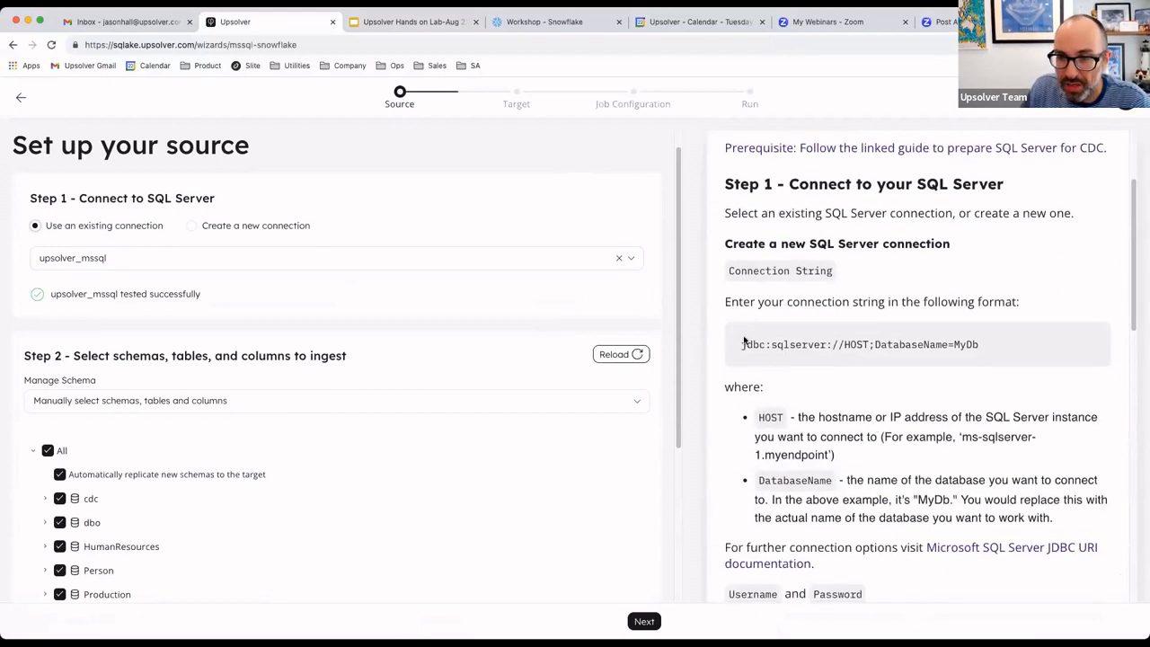
pyautogui.moveTo(744, 341); pyautogui.dragTo(997, 346)
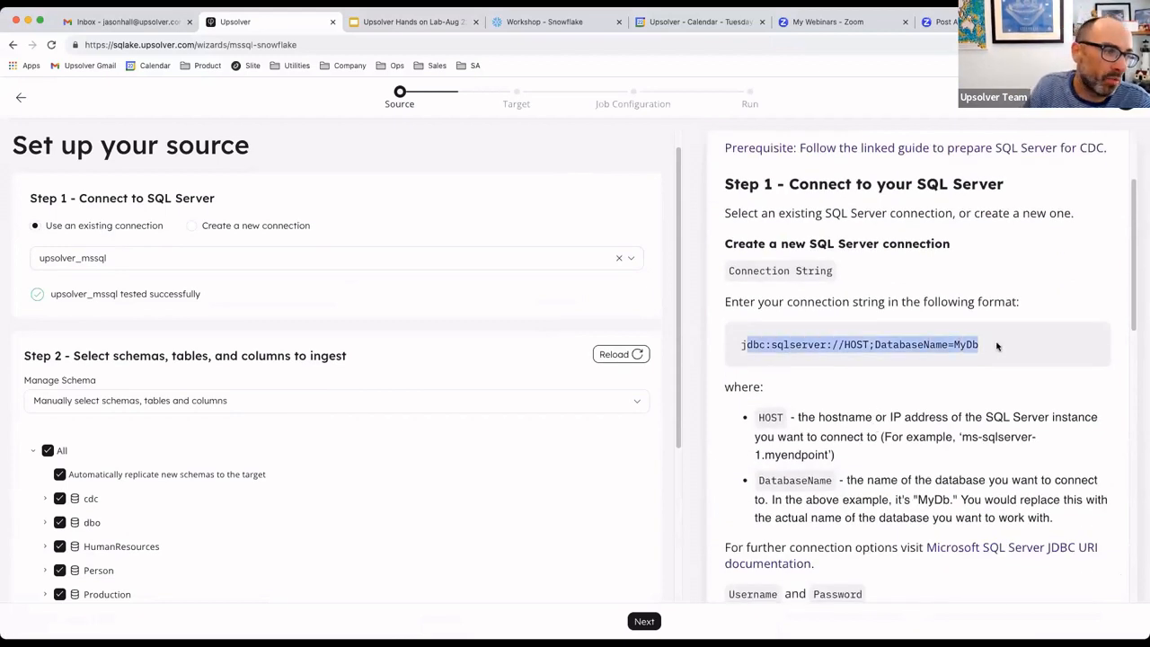
pyautogui.scroll(-5, 996, 346)
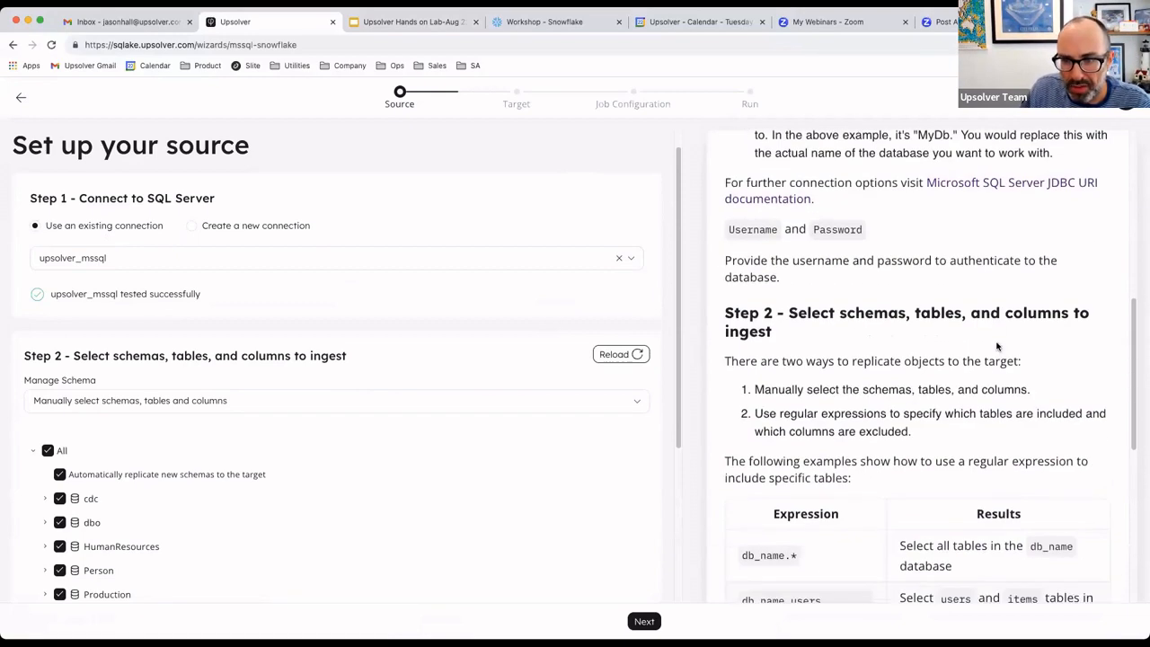
pyautogui.scroll(-1, 996, 346)
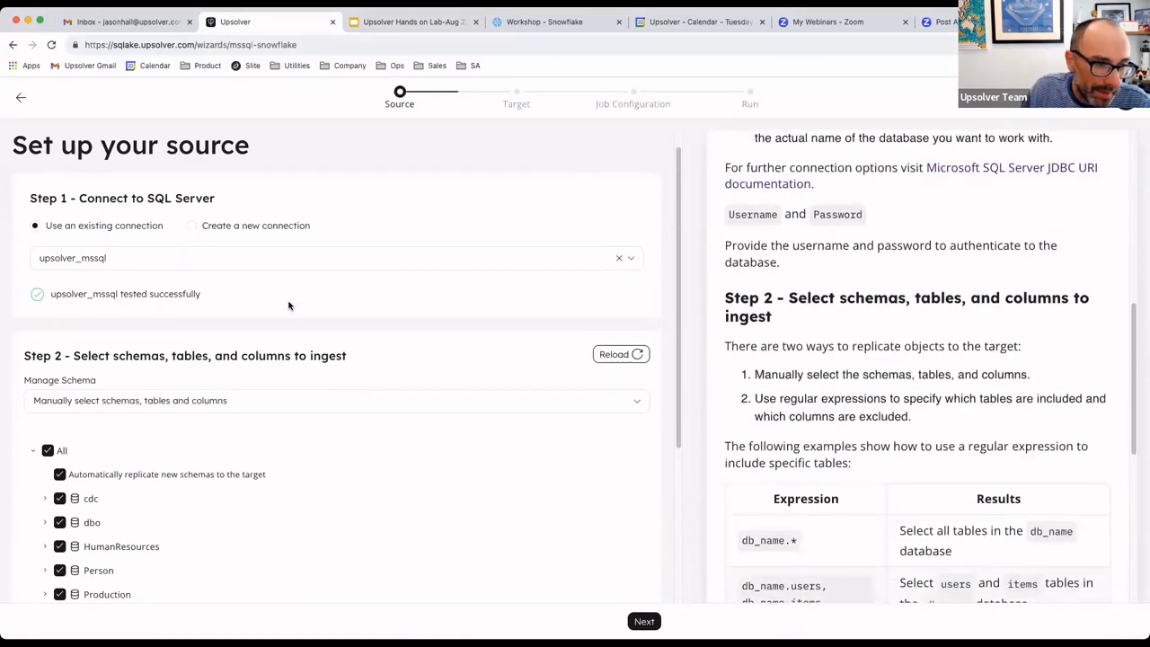
# - Exclude all schemas from ingestion, include only the Sales schema and look through its tables
pyautogui.scroll(-3, 300, 367)
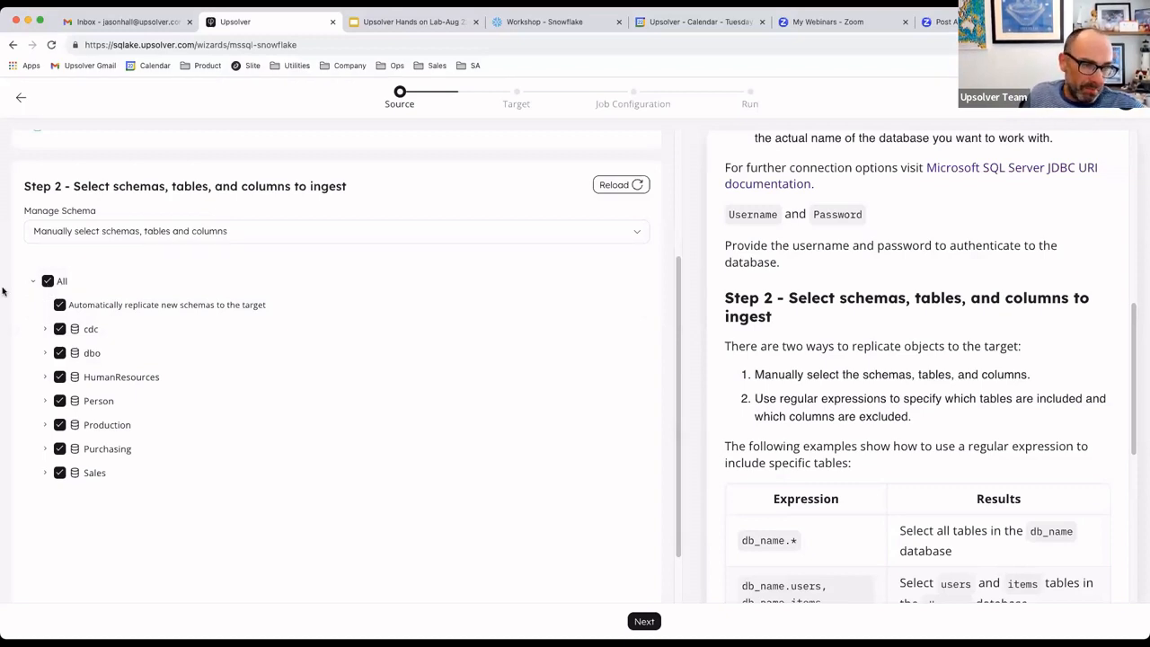
pyautogui.click(47, 281)
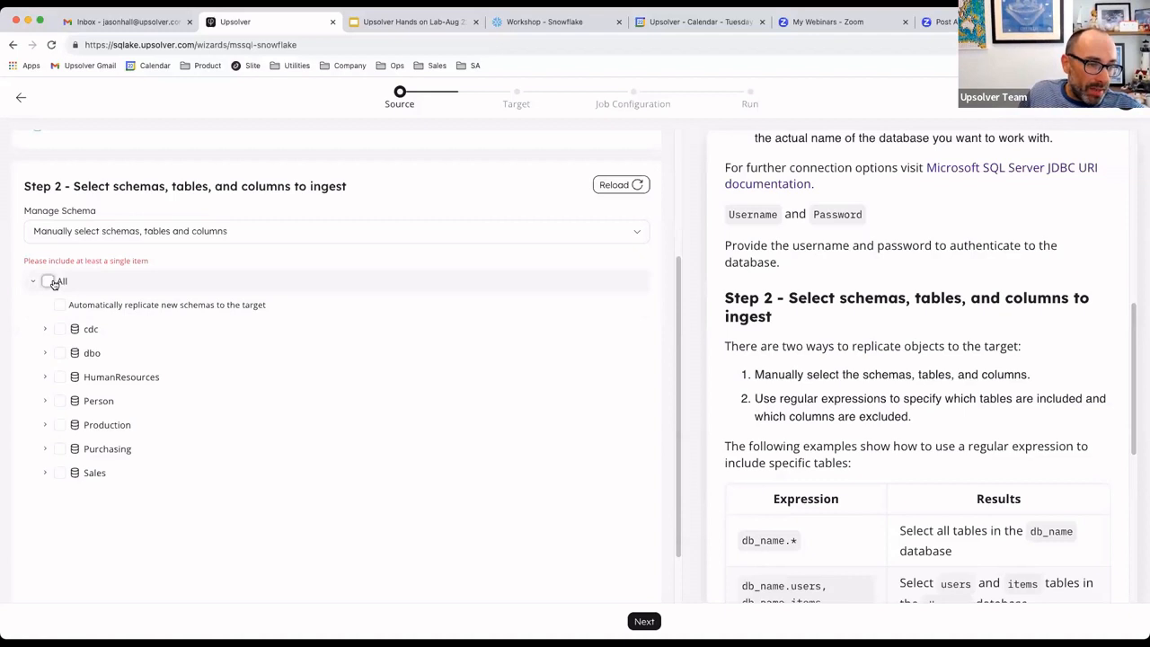
pyautogui.click(58, 472)
pyautogui.scroll(-3, 120, 507)
pyautogui.scroll(5, 120, 505)
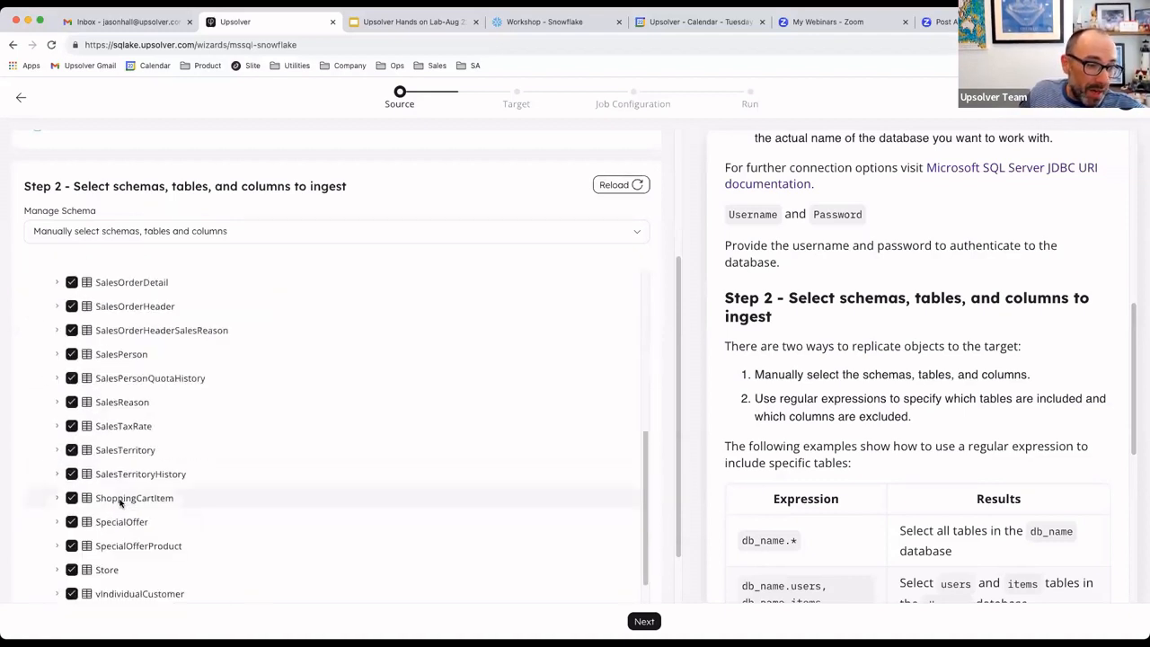
pyautogui.scroll(-3, 136, 539)
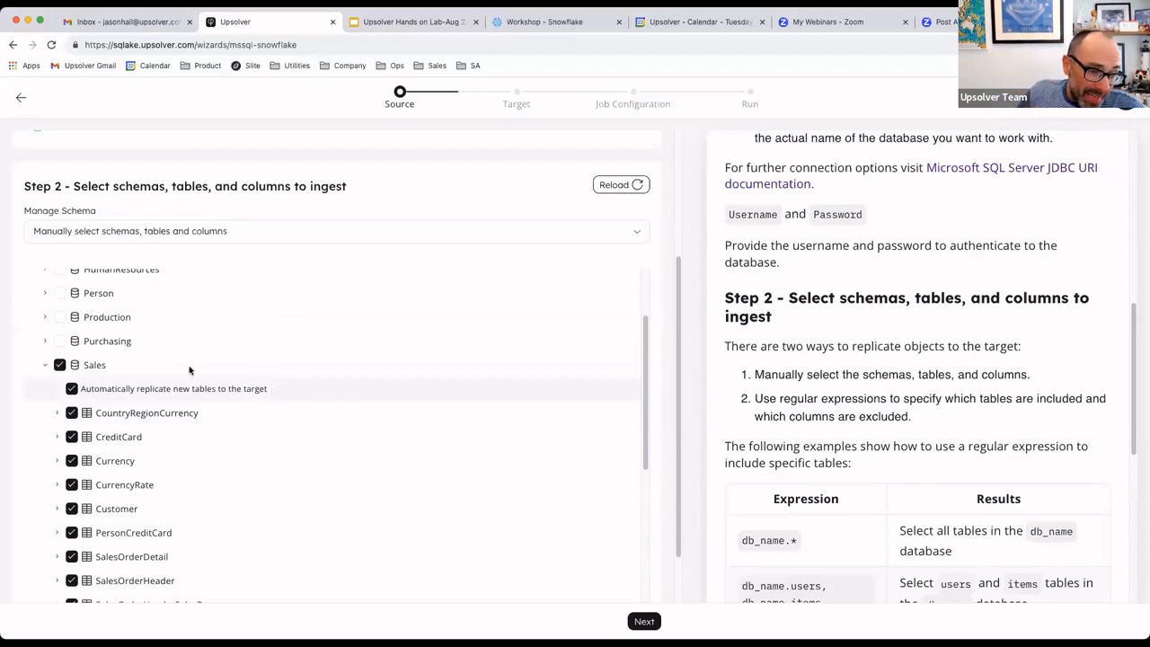
# - Clear the full Sales schema selection and include only its SalesTerritory and SpecialOffer tables
pyautogui.click(60, 365)
pyautogui.scroll(-3, 76, 398)
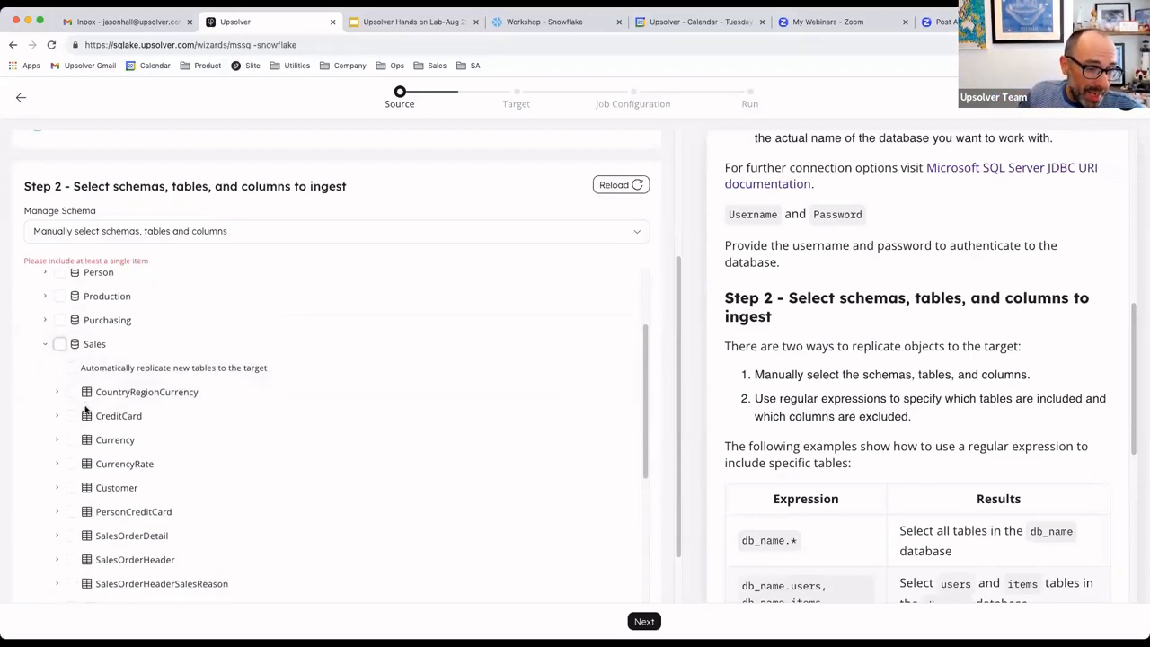
pyautogui.scroll(-4, 87, 505)
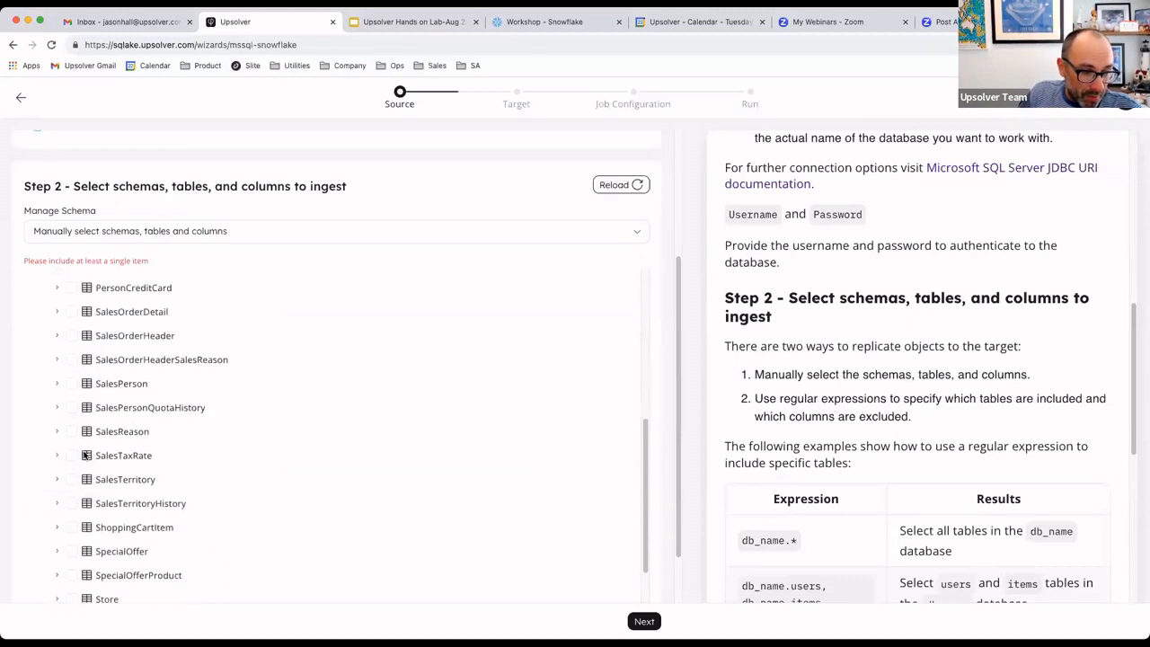
pyautogui.click(72, 480)
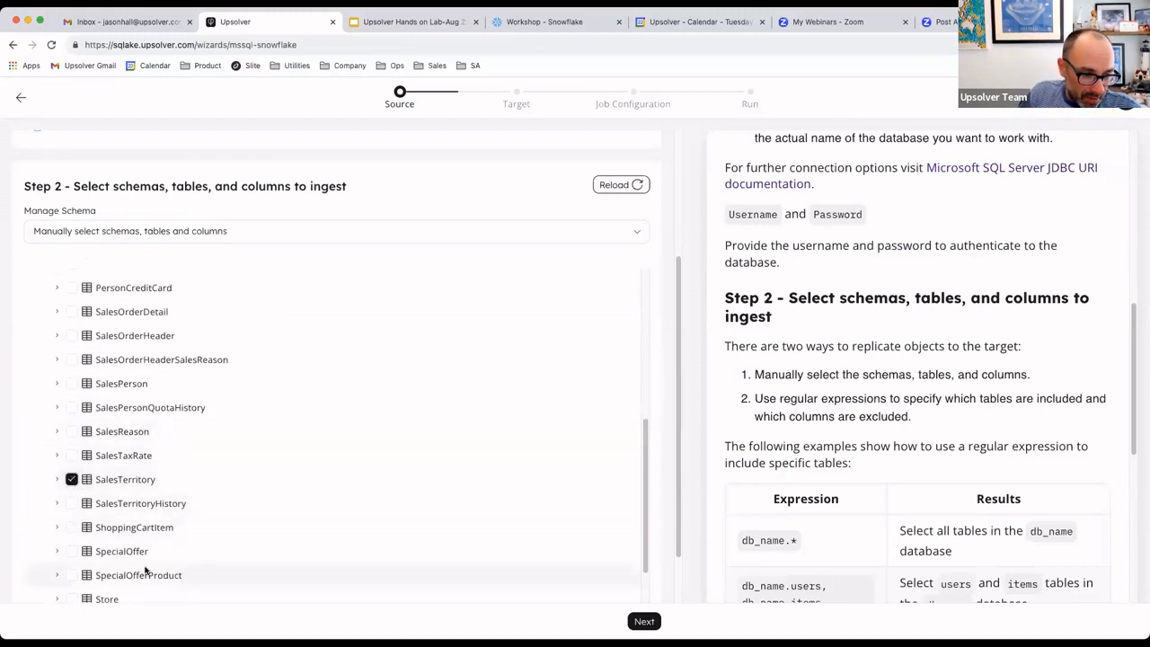
pyautogui.scroll(-1, 144, 572)
pyautogui.click(71, 530)
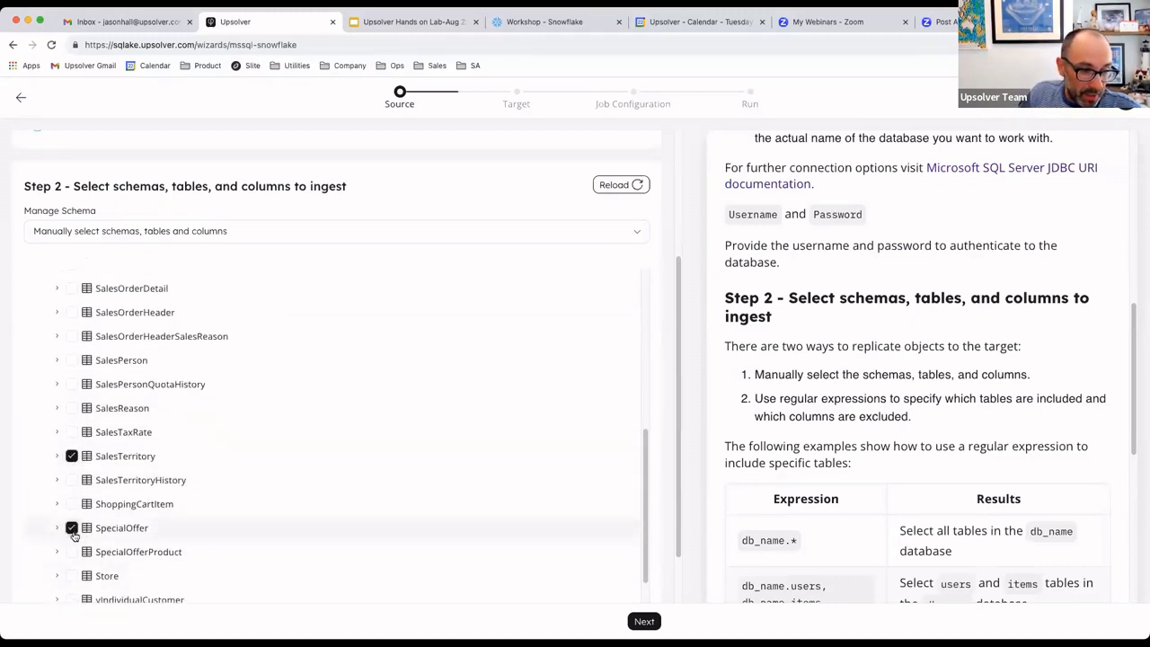
# - Review the columns included for the SalesTerritory table and proceed to the target setup
pyautogui.click(57, 455)
pyautogui.scroll(-4, 100, 539)
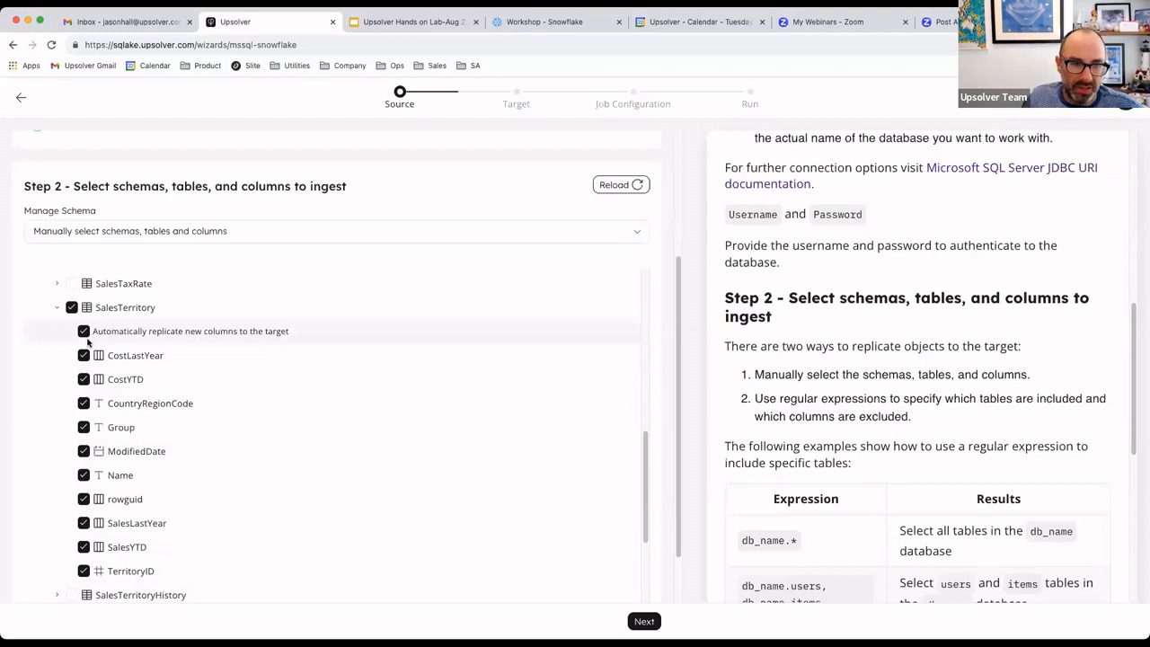
pyautogui.scroll(5, 89, 341)
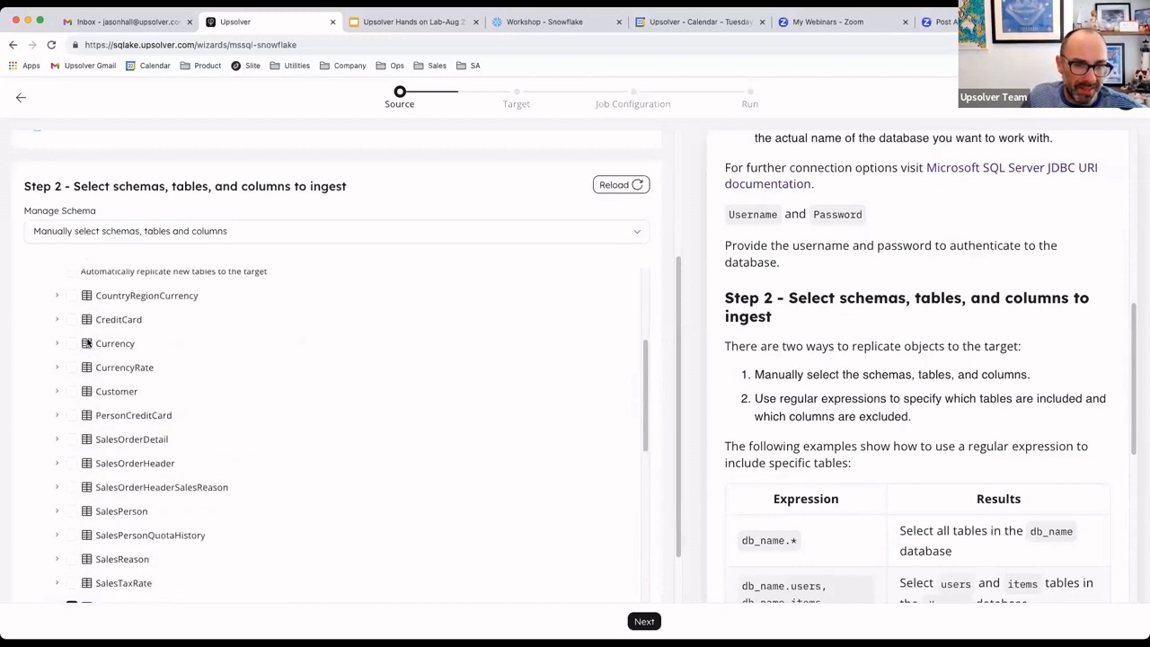
pyautogui.click(647, 623)
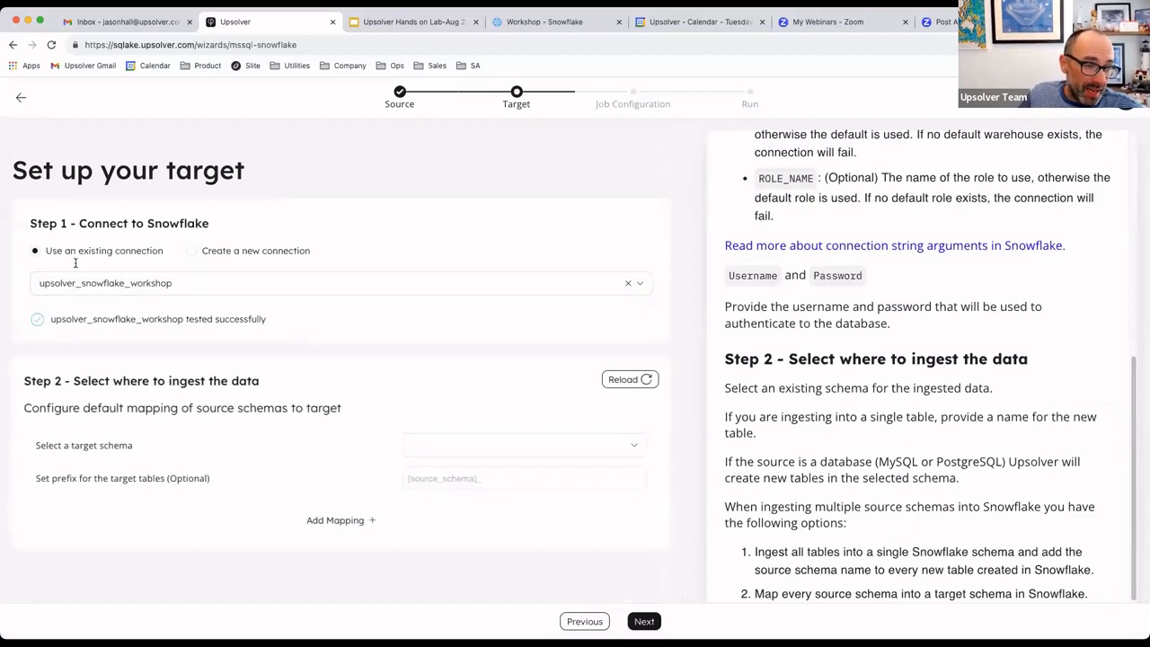
# - Set the target schema to SANDBOX with the table prefix MSSQL_CDC_ and proceed to the job configuration
pyautogui.click(454, 450)
pyautogui.click(455, 476)
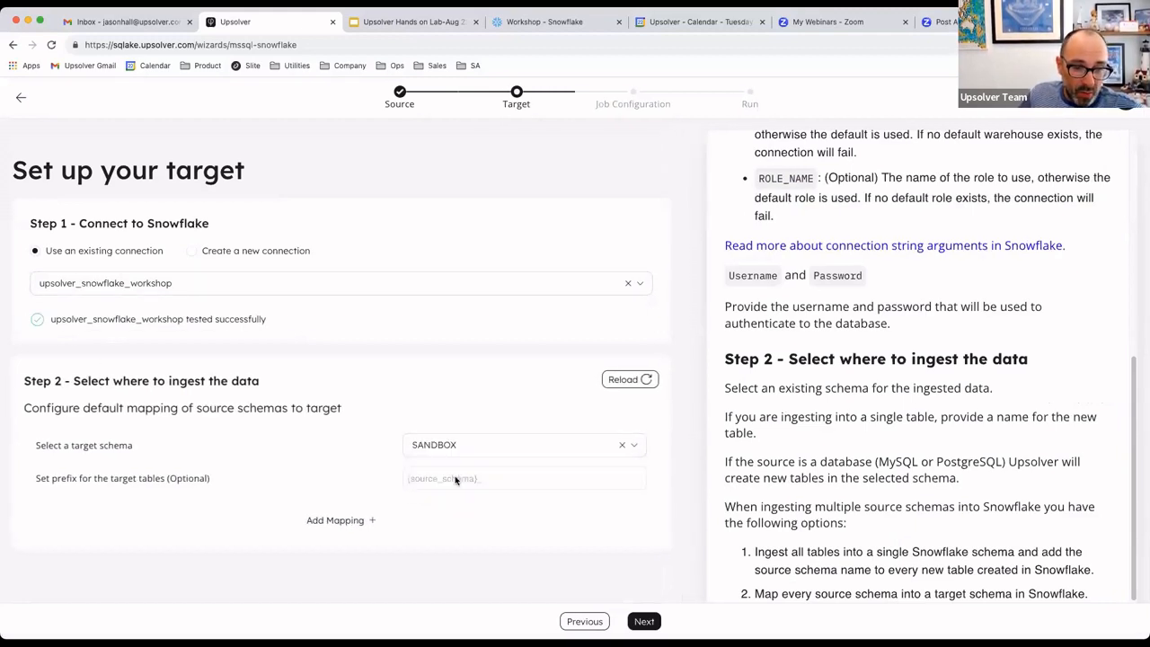
pyautogui.click(441, 486)
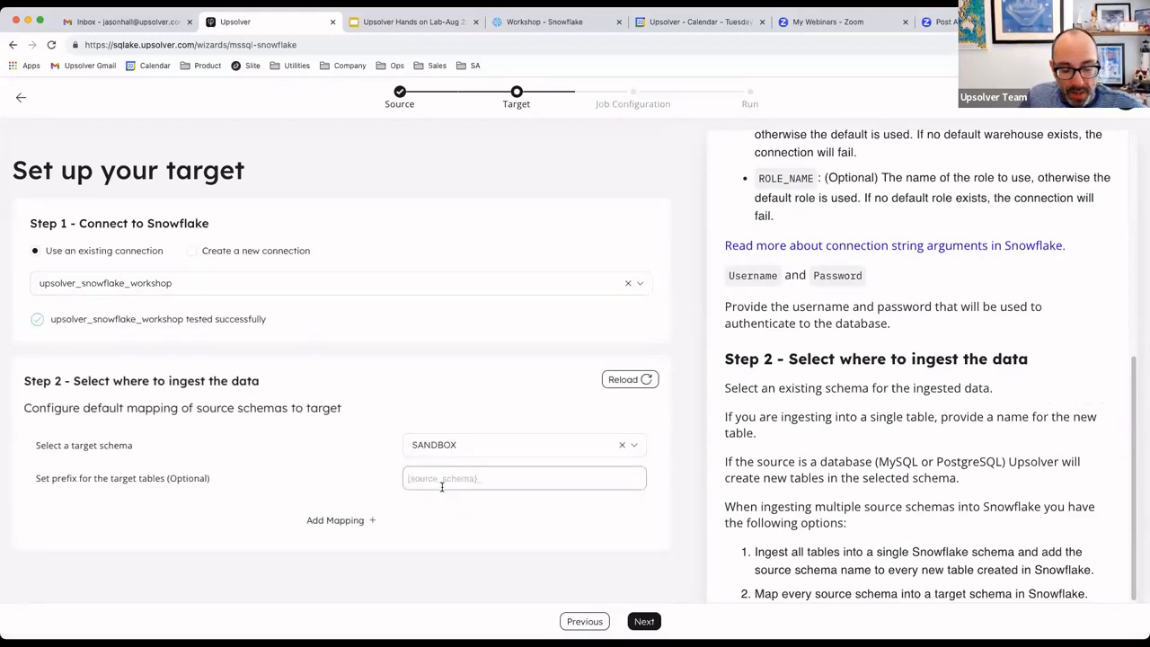
pyautogui.write('MSS')
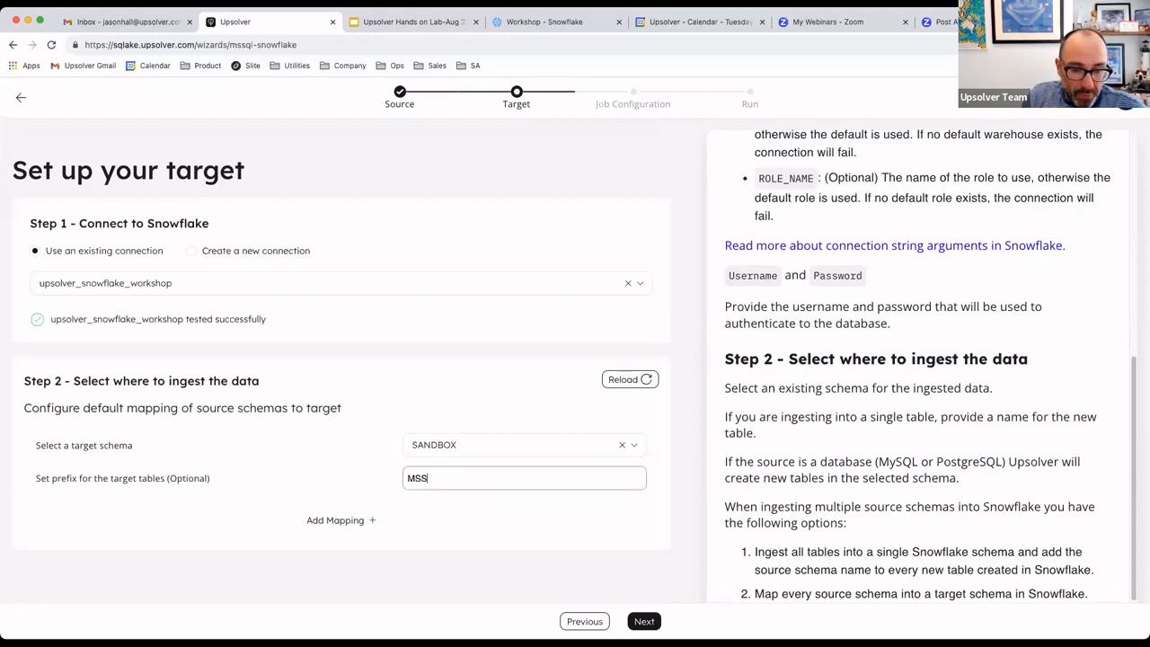
pyautogui.write('QL_C')
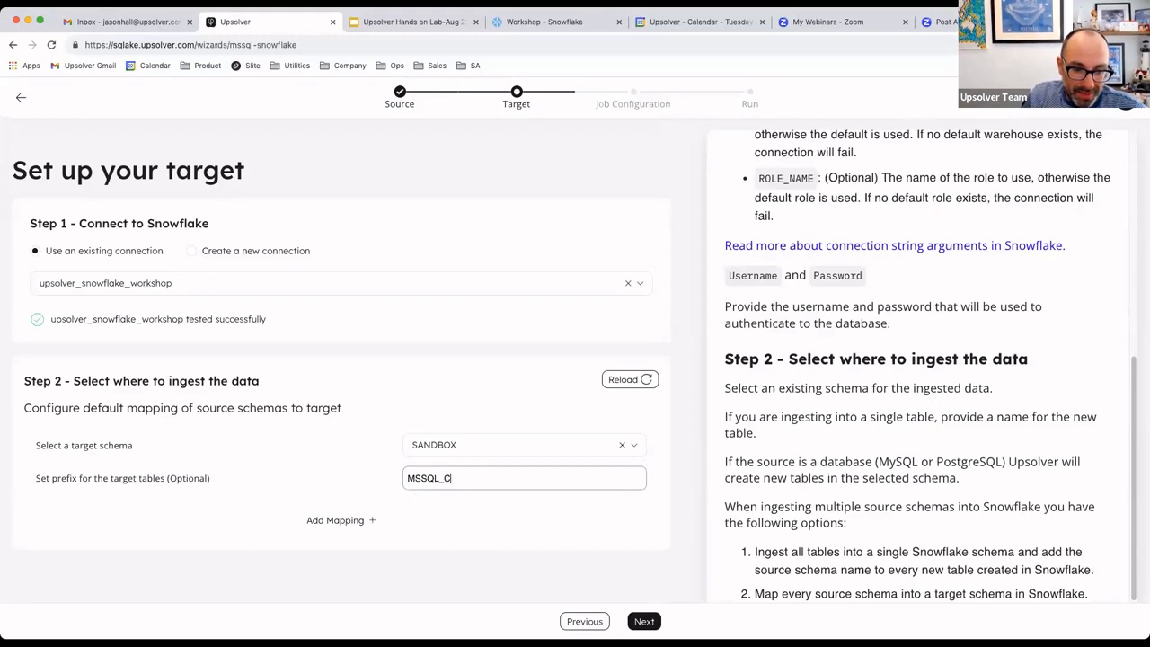
pyautogui.write('DC_')
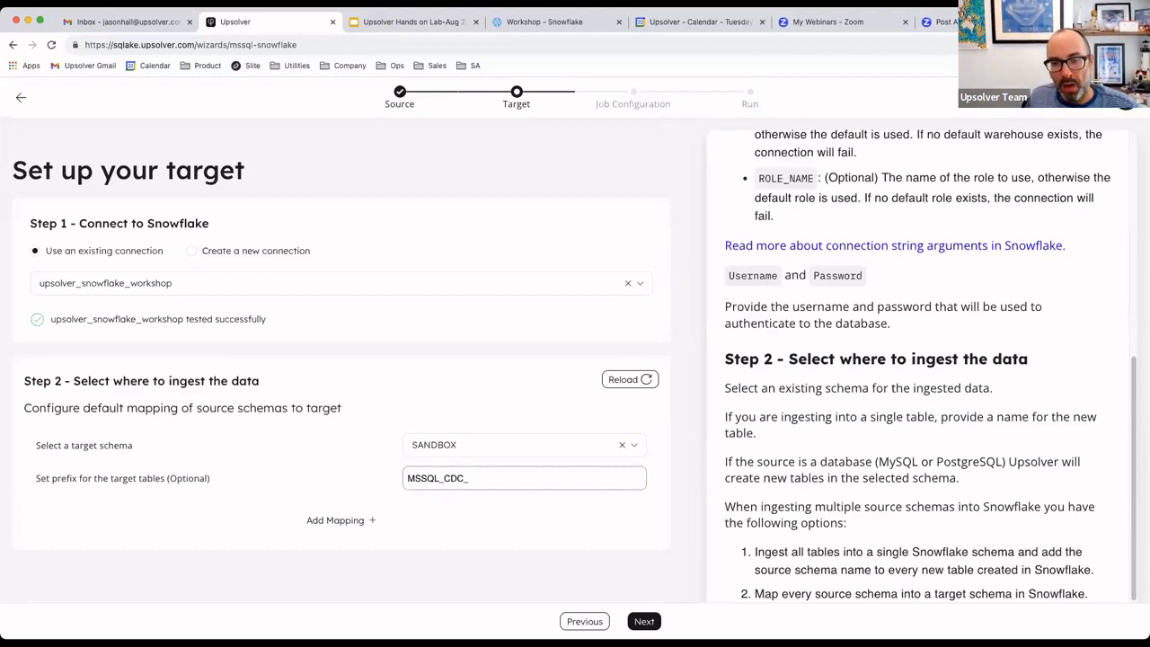
pyautogui.click(641, 620)
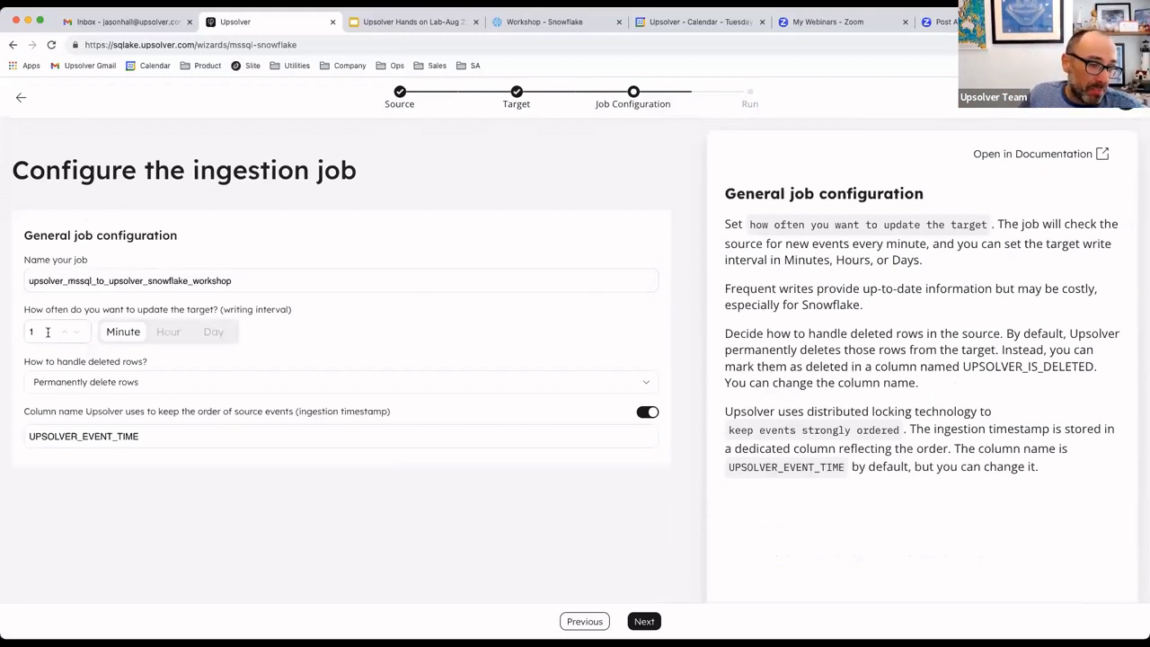
# - Set deleted rows to be marked as deleted in a dedicated column and proceed to the job review
pyautogui.moveTo(48, 331); pyautogui.dragTo(6, 332)
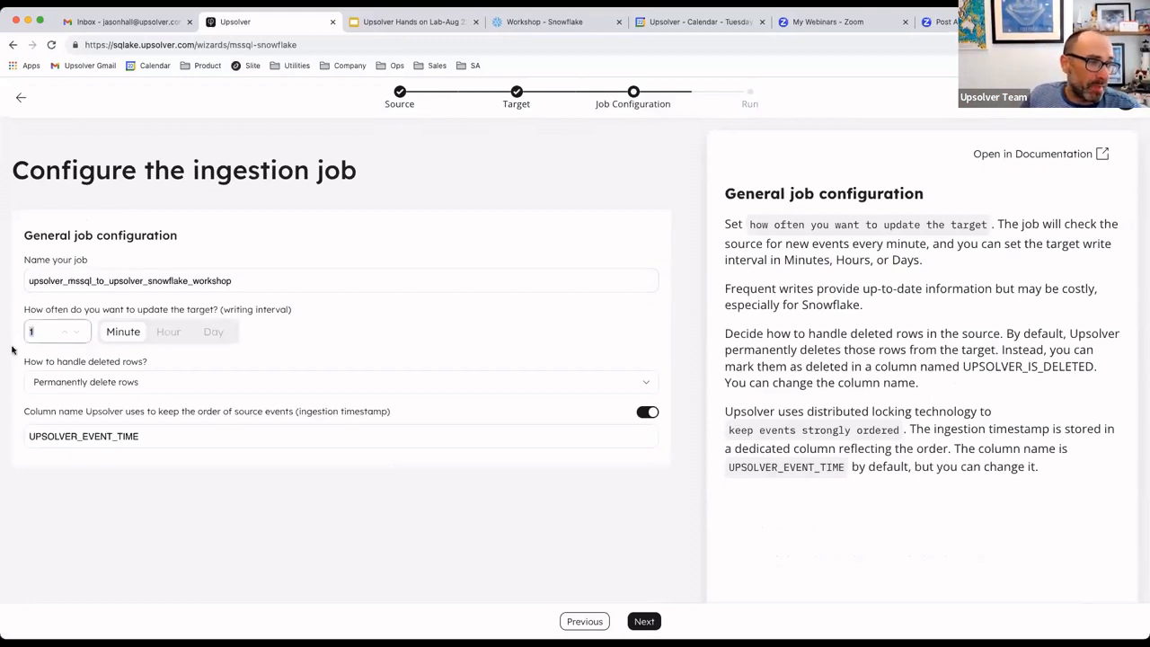
pyautogui.click(96, 390)
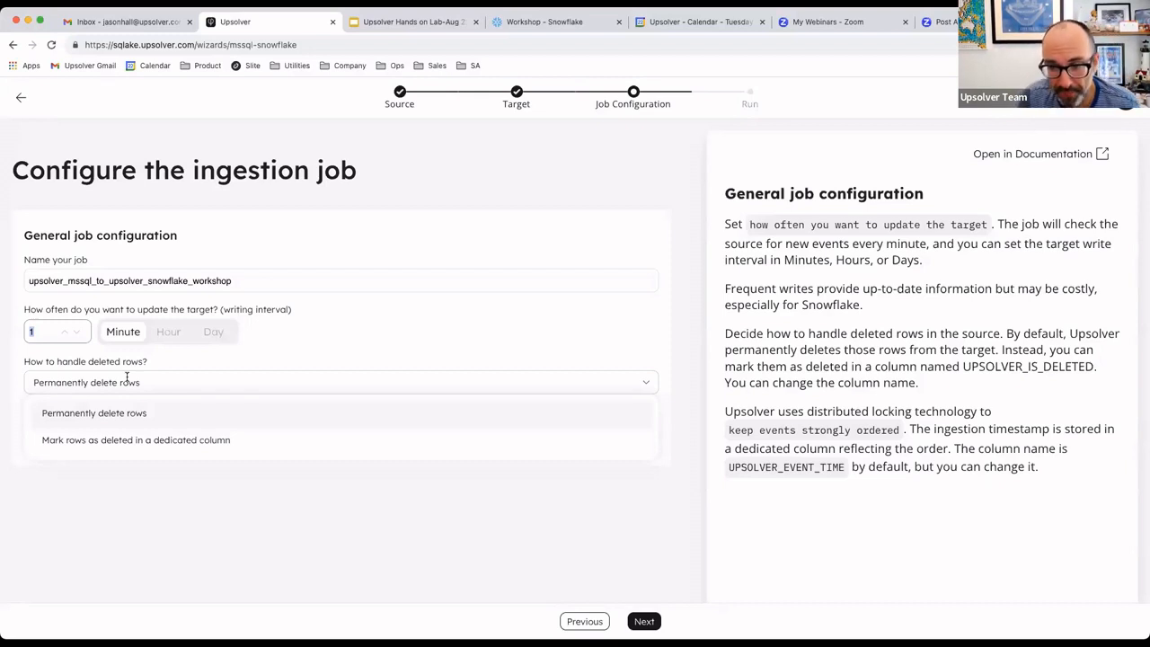
pyautogui.click(102, 440)
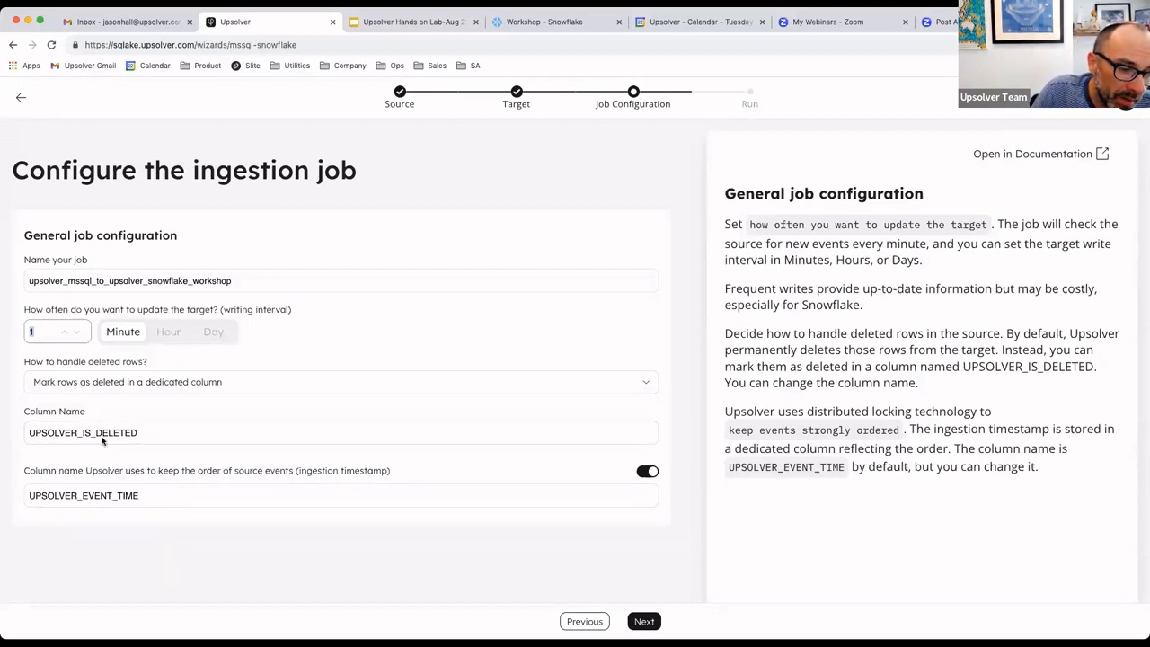
pyautogui.moveTo(160, 437); pyautogui.dragTo(9, 428)
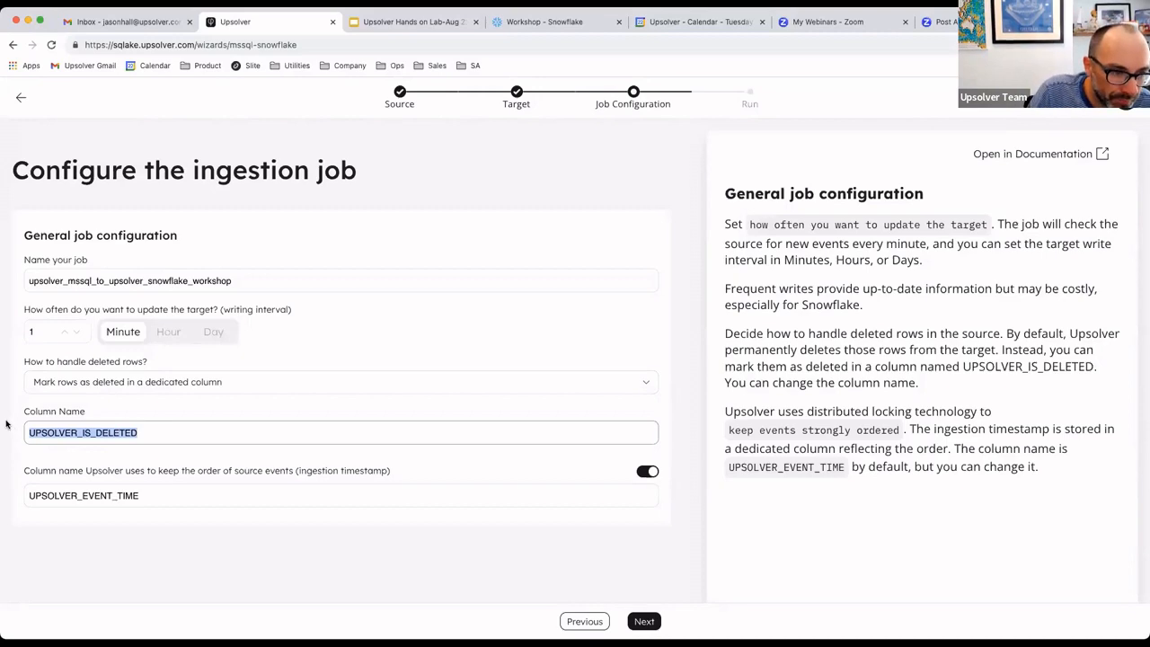
pyautogui.click(643, 621)
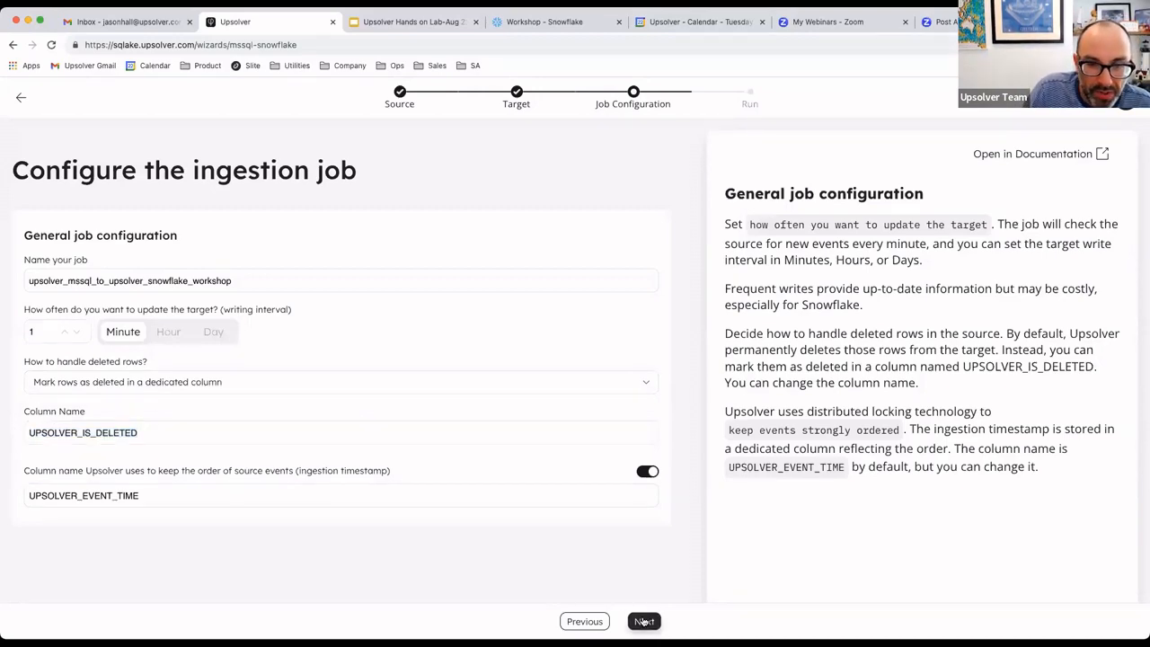
# - Examine the generated SQL for the staging table, the SQL Server input job and the Snowflake output merge job
pyautogui.scroll(-3, 473, 317)
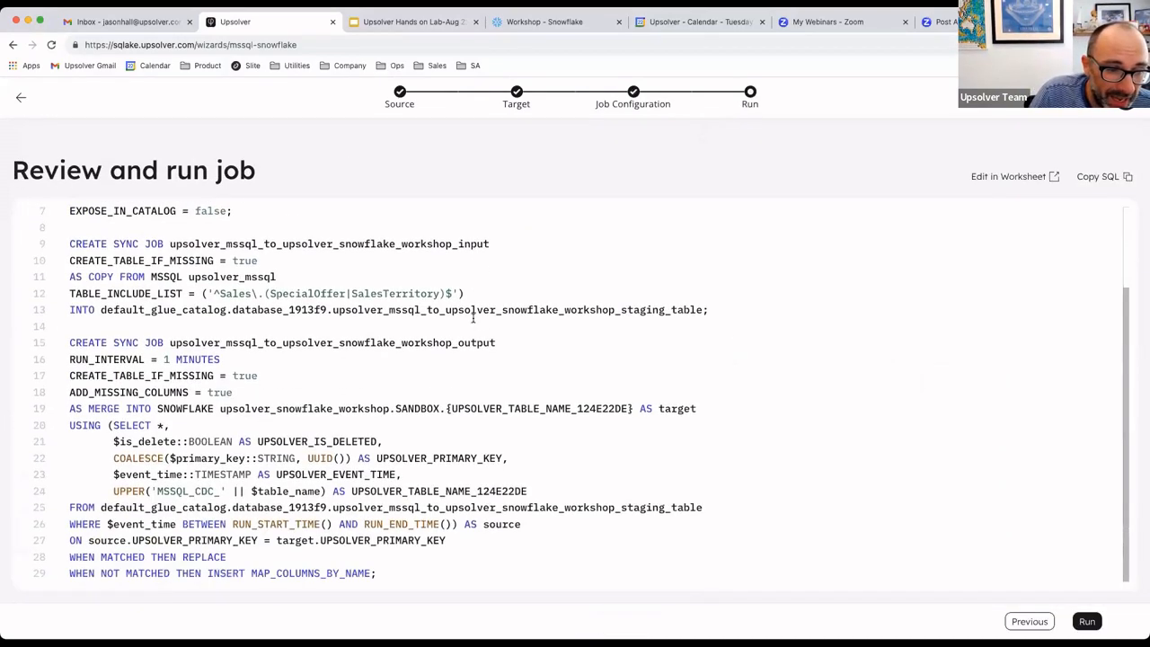
pyautogui.scroll(3, 472, 317)
pyautogui.moveTo(252, 324); pyautogui.dragTo(69, 215)
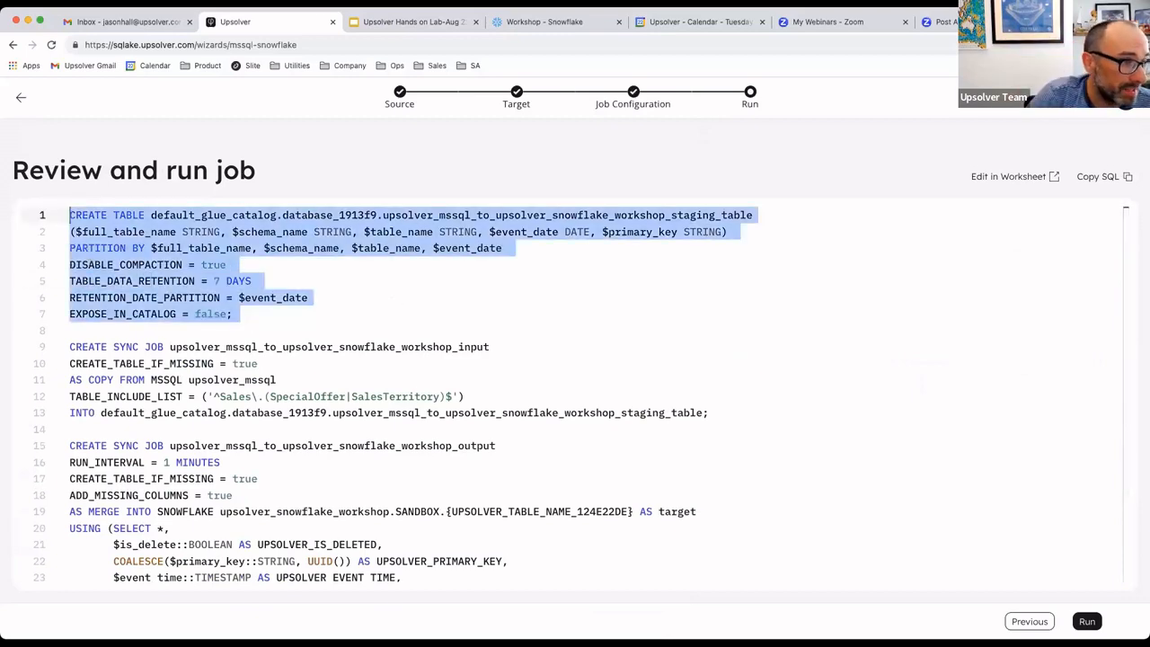
pyautogui.scroll(-3, 94, 355)
pyautogui.scroll(2, 359, 341)
pyautogui.scroll(-2, 587, 329)
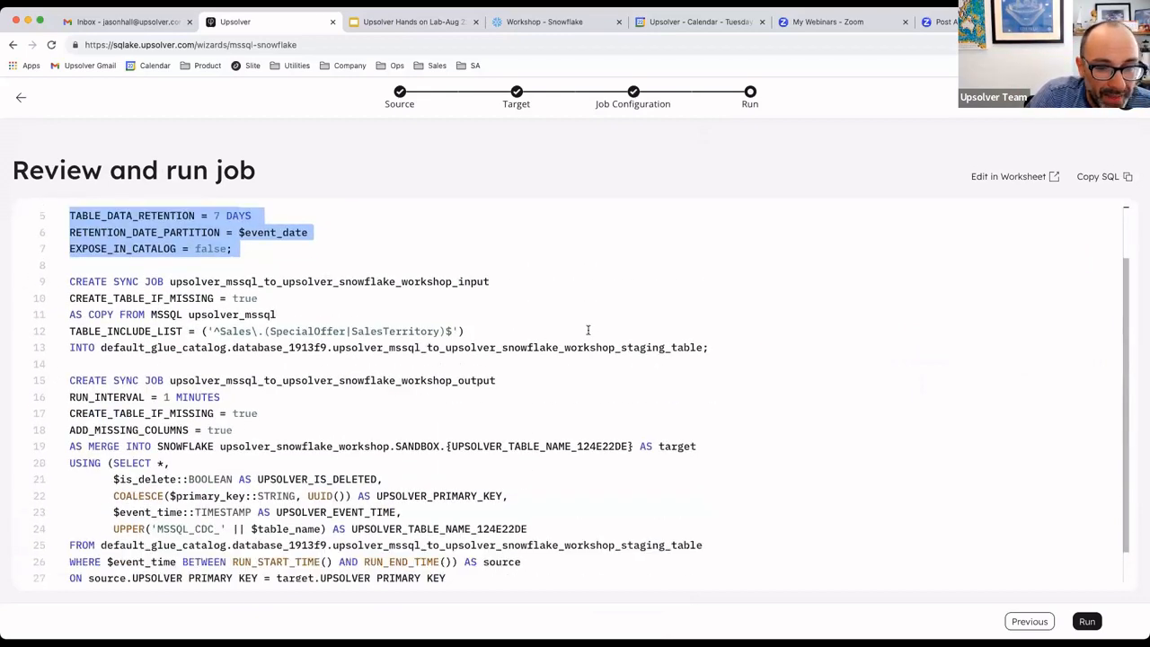
pyautogui.moveTo(710, 310); pyautogui.dragTo(6, 277)
pyautogui.hotkey('shift', 'Up')
pyautogui.hotkey('shift', 'Up')
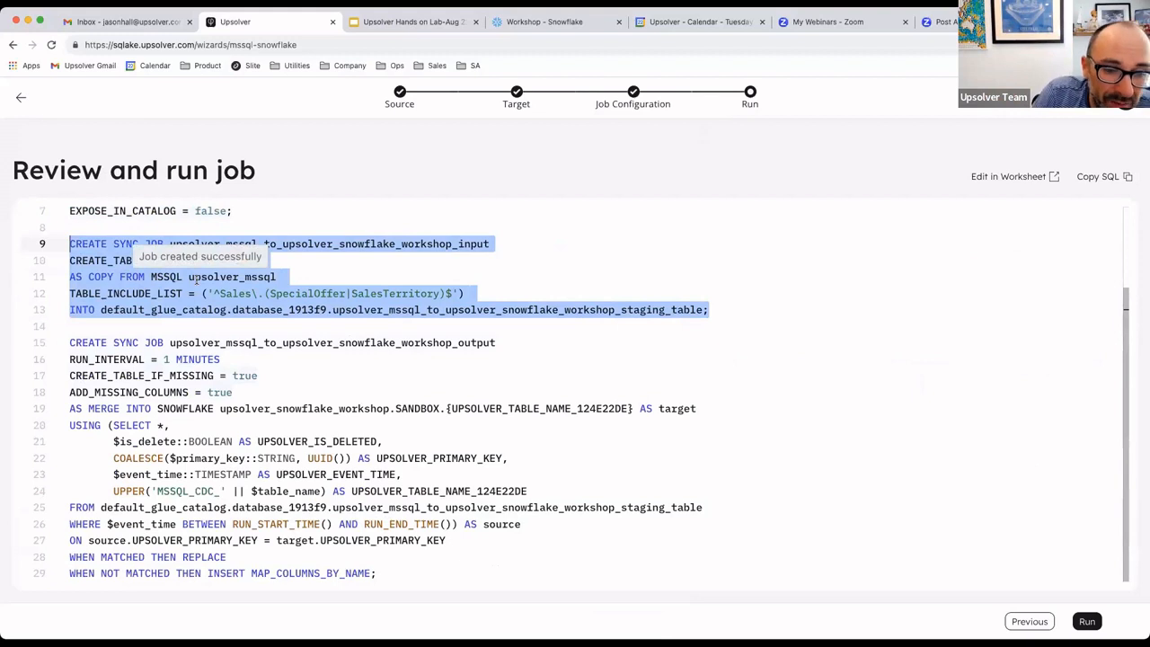
pyautogui.moveTo(375, 573); pyautogui.dragTo(36, 337)
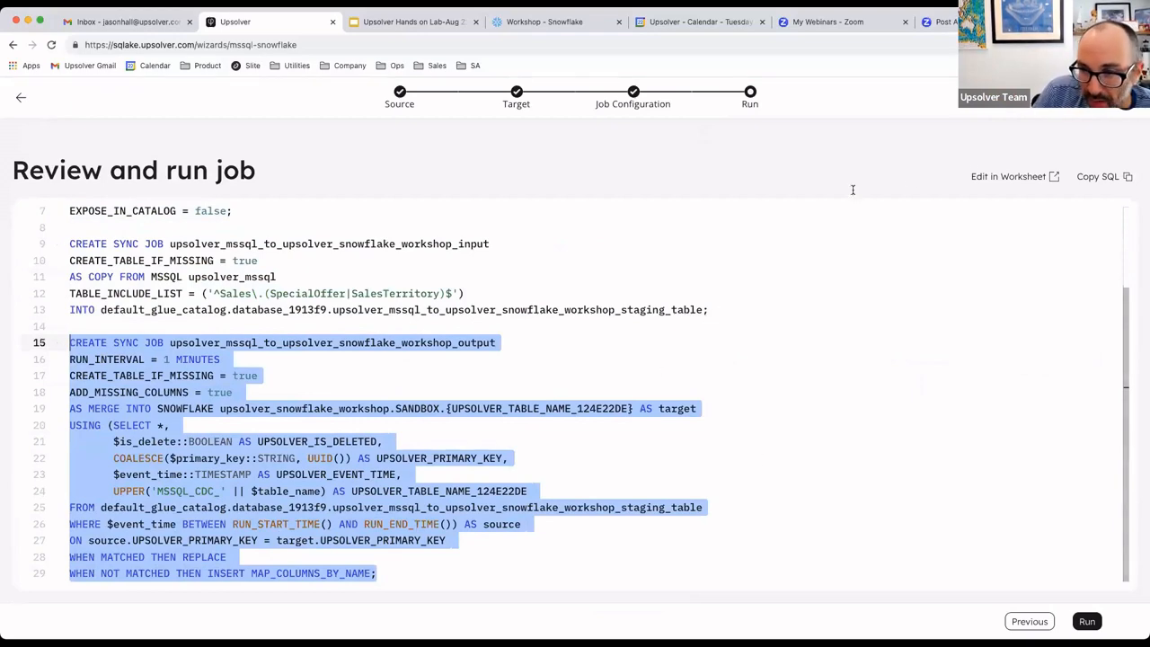
# - Run the ingestion job and open its progress monitoring to check the status of the Sales.SalesTerritory table
pyautogui.click(1087, 620)
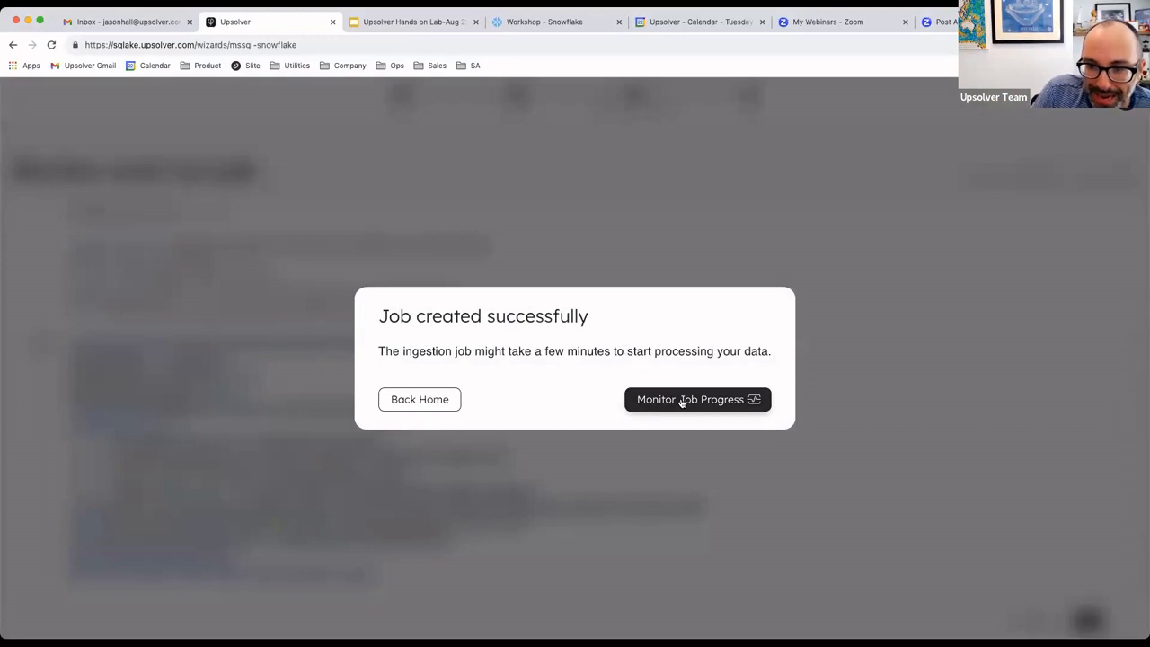
pyautogui.click(682, 401)
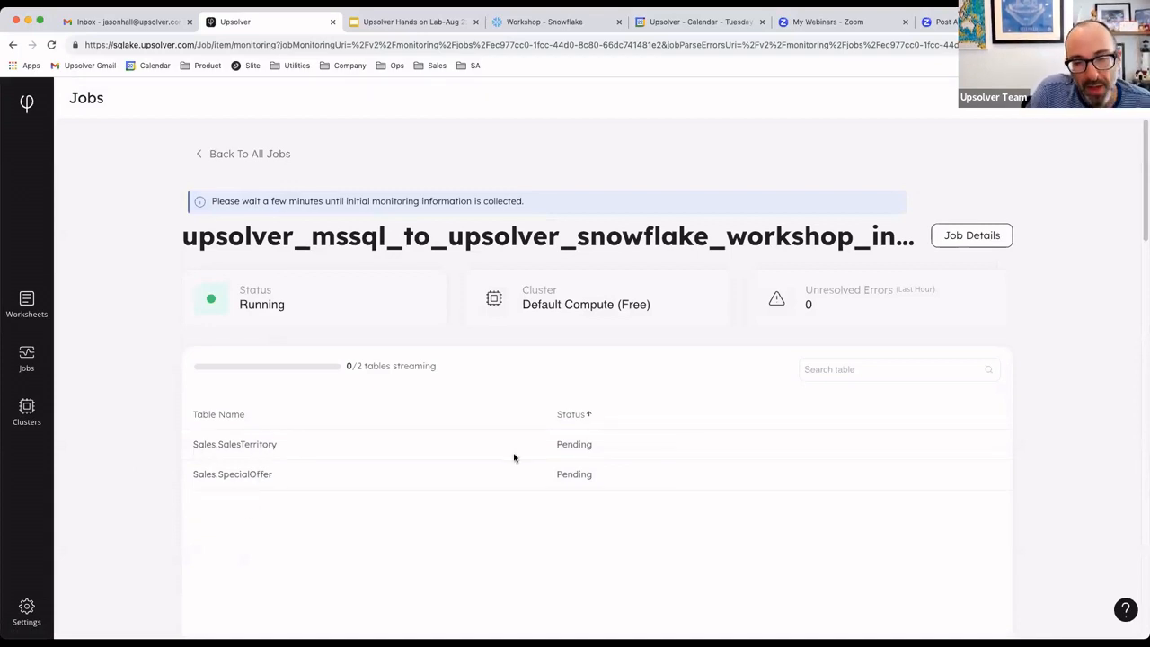
pyautogui.moveTo(557, 445); pyautogui.dragTo(601, 448)
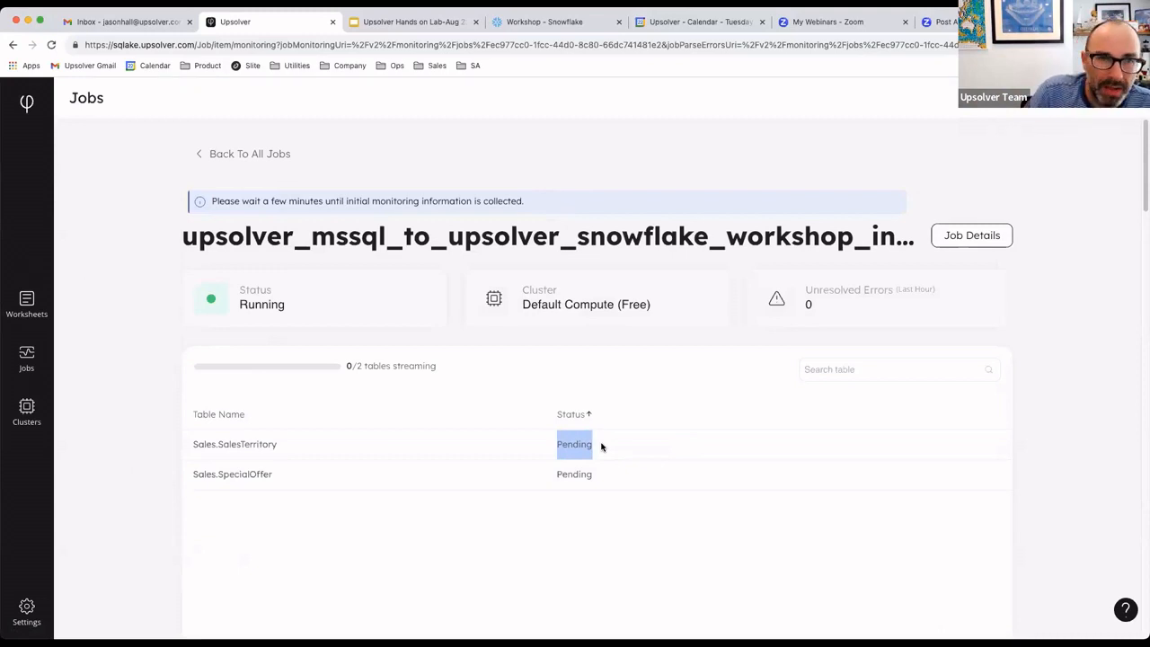
# - Switch to the Snowflake worksheet and widen the object browser to show the full names of the SANDBOX tables
pyautogui.click(524, 24)
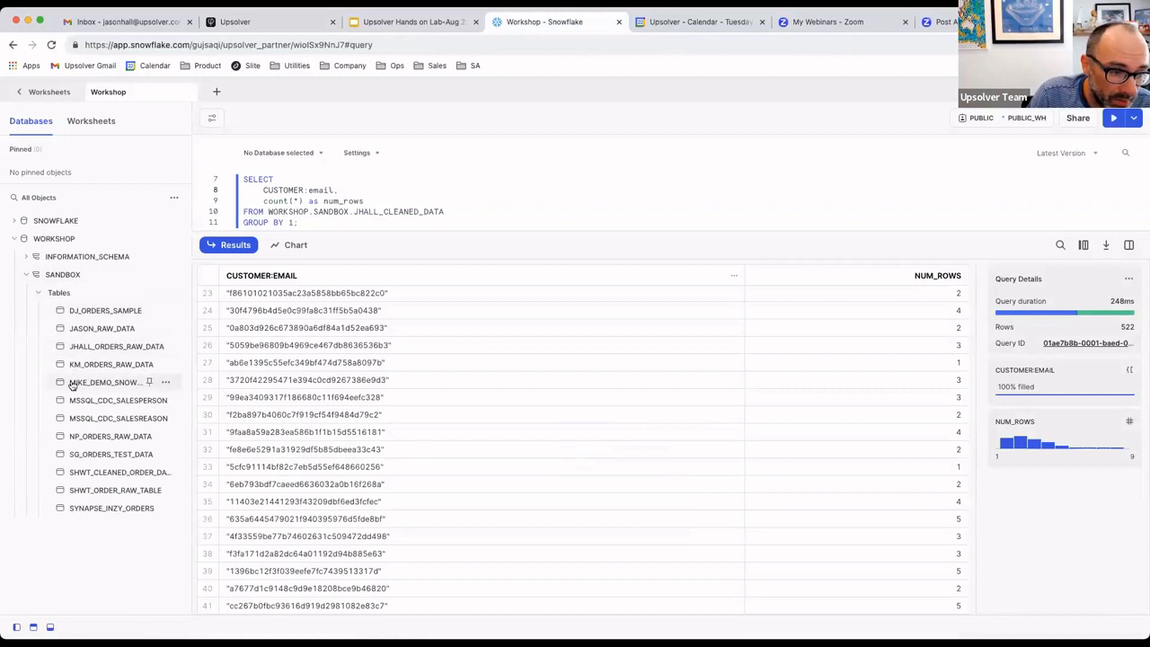
pyautogui.moveTo(92, 388)
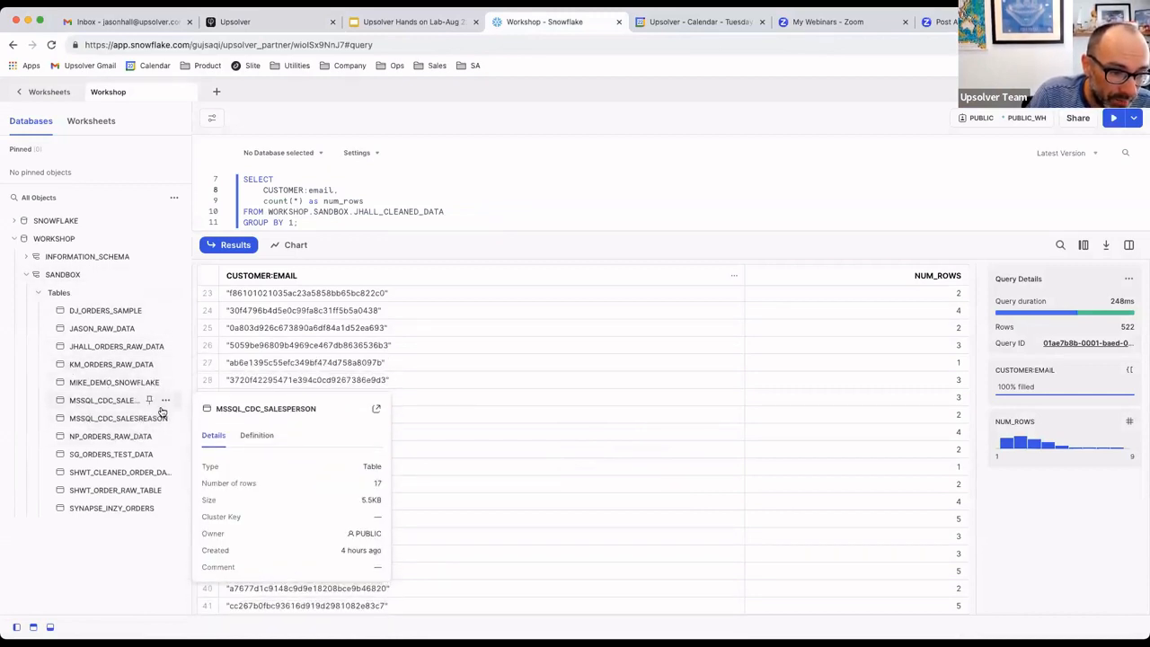
pyautogui.moveTo(190, 403); pyautogui.dragTo(247, 401)
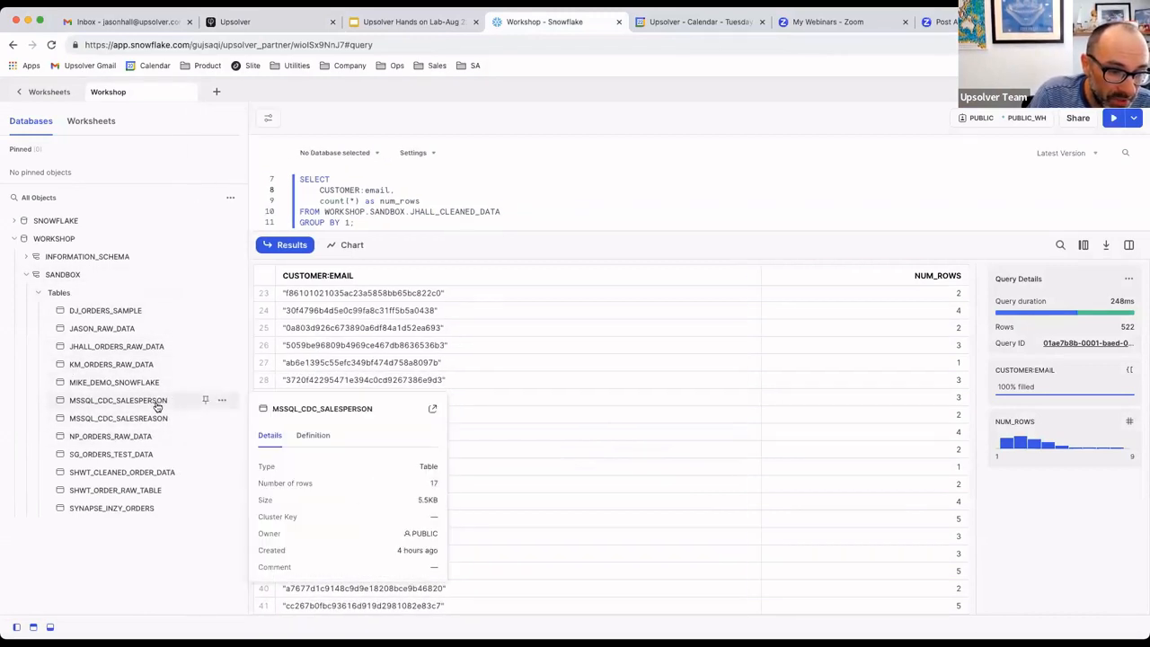
pyautogui.click(221, 402)
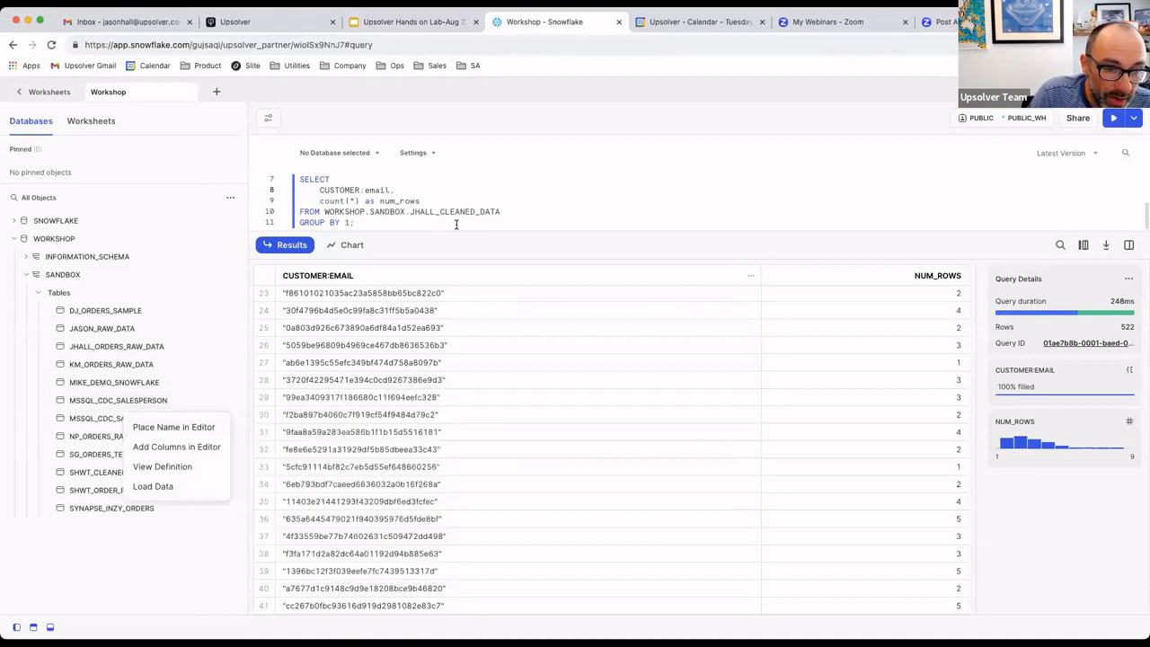
# - Begin a new SELECT * FROM query below the existing customer e-mail count query, separated by a blank line
pyautogui.click(414, 198)
pyautogui.click(376, 224)
pyautogui.press('Return')
pyautogui.press('Return')
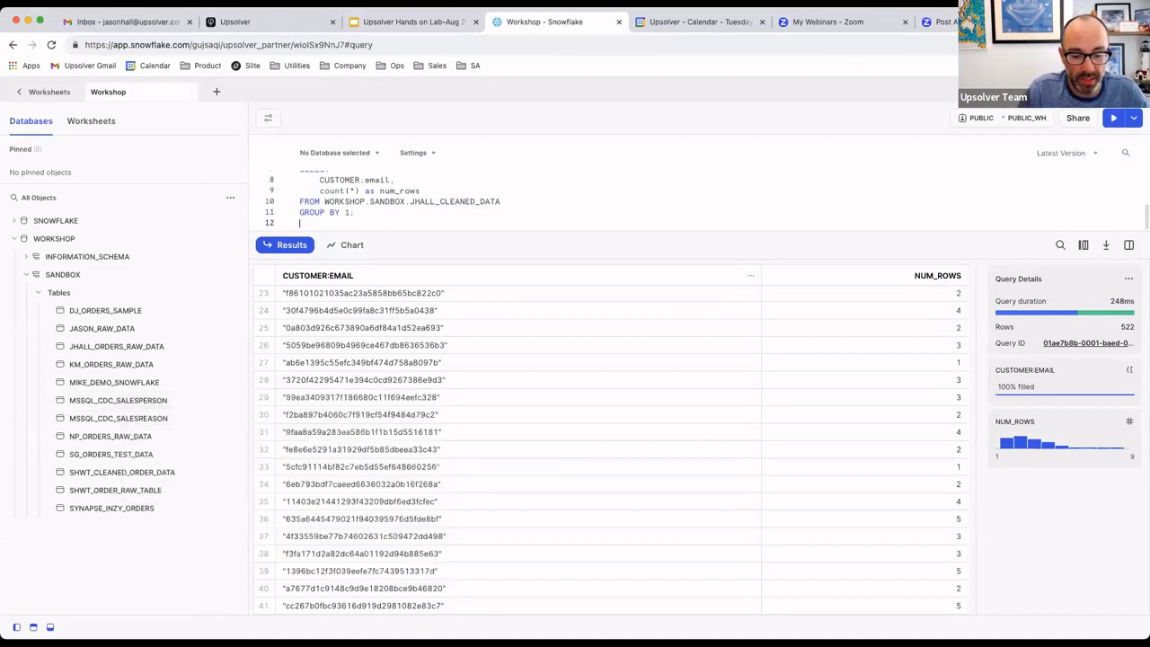
pyautogui.write('SELECT * ')
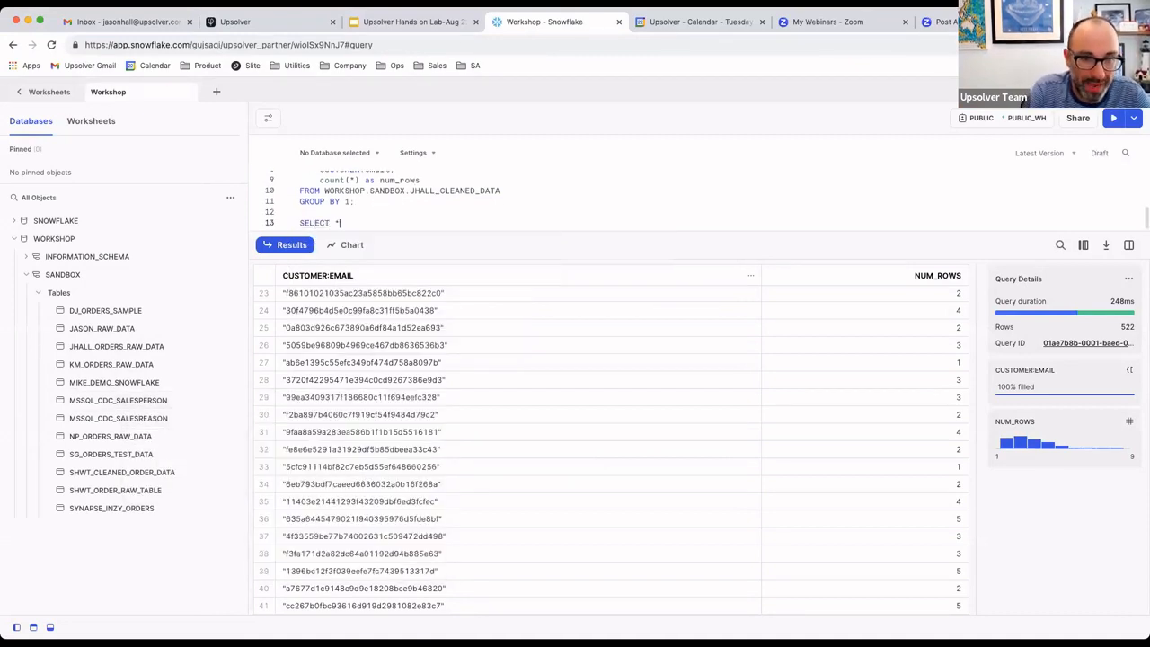
pyautogui.write('FR')
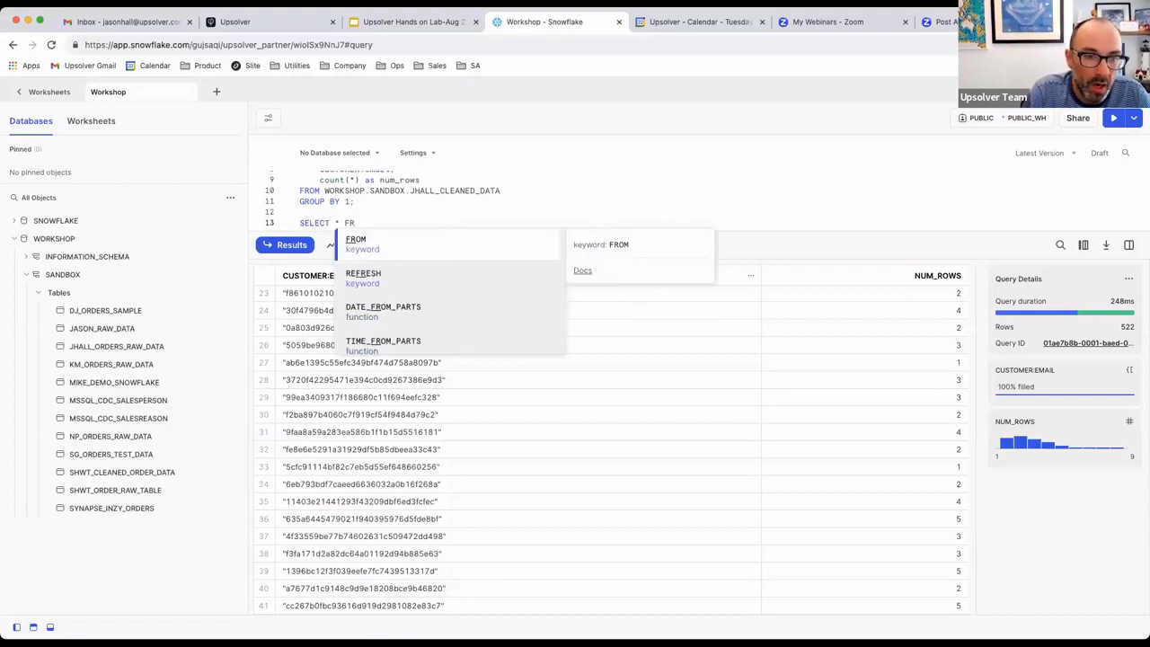
pyautogui.write('OM')
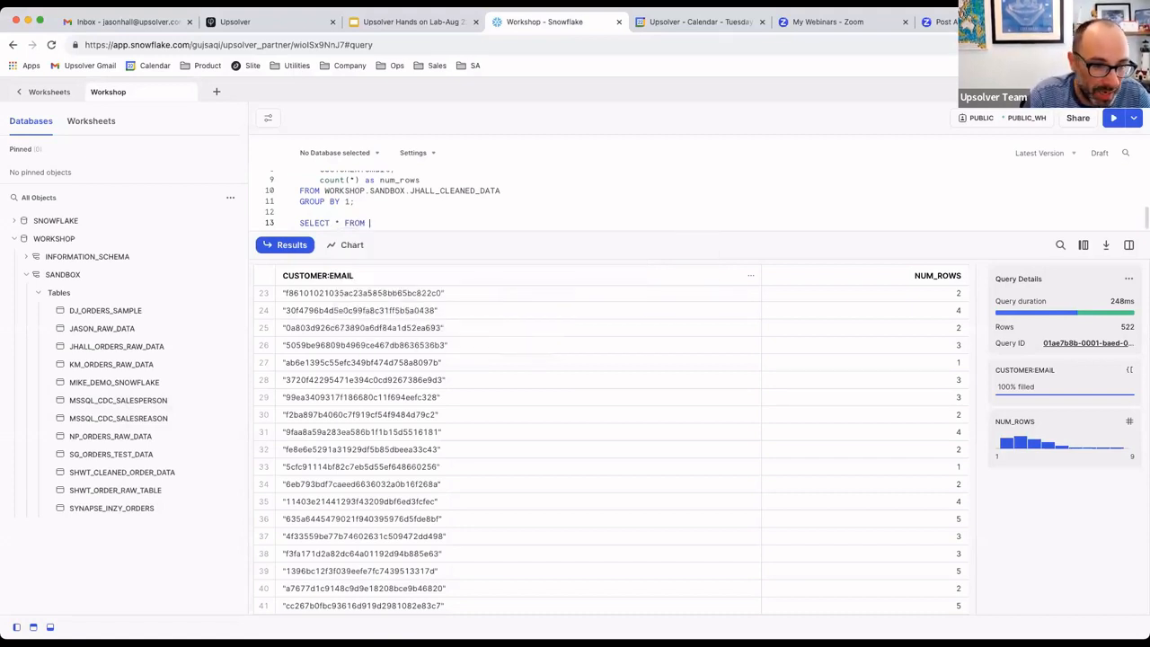
# - Complete the query with the table WORKSHOP.SANDBOX.MSSQL_CDC_SALESPERSON and a closing semicolon, and run it
pyautogui.click(218, 398)
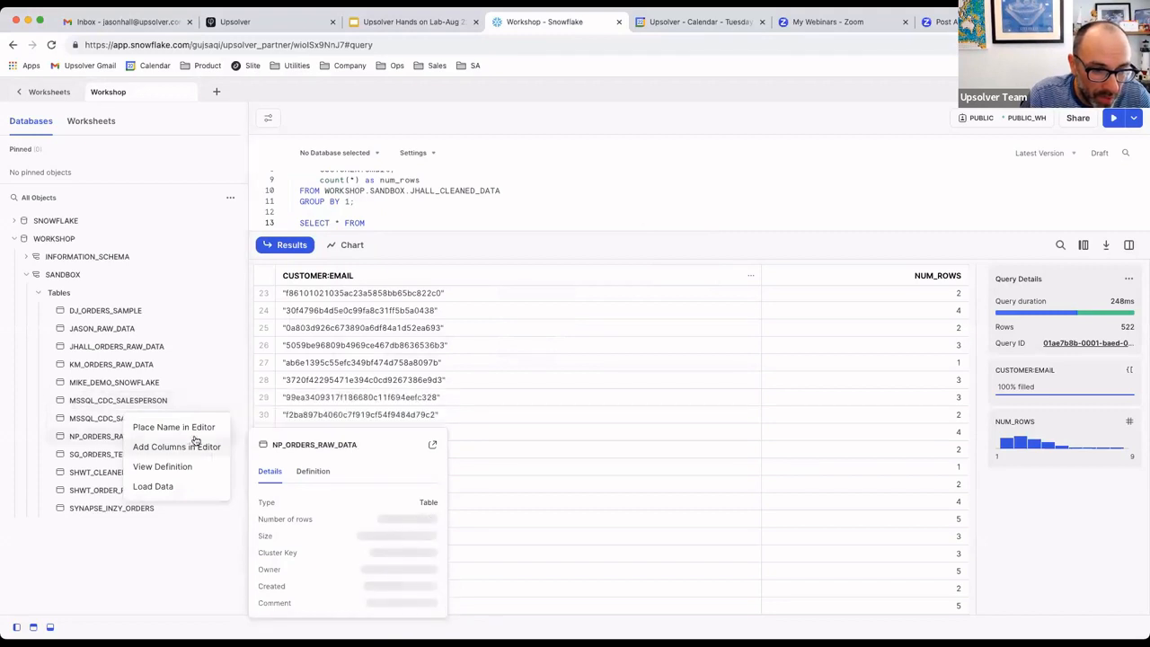
pyautogui.click(187, 429)
pyautogui.scroll(-1, 364, 215)
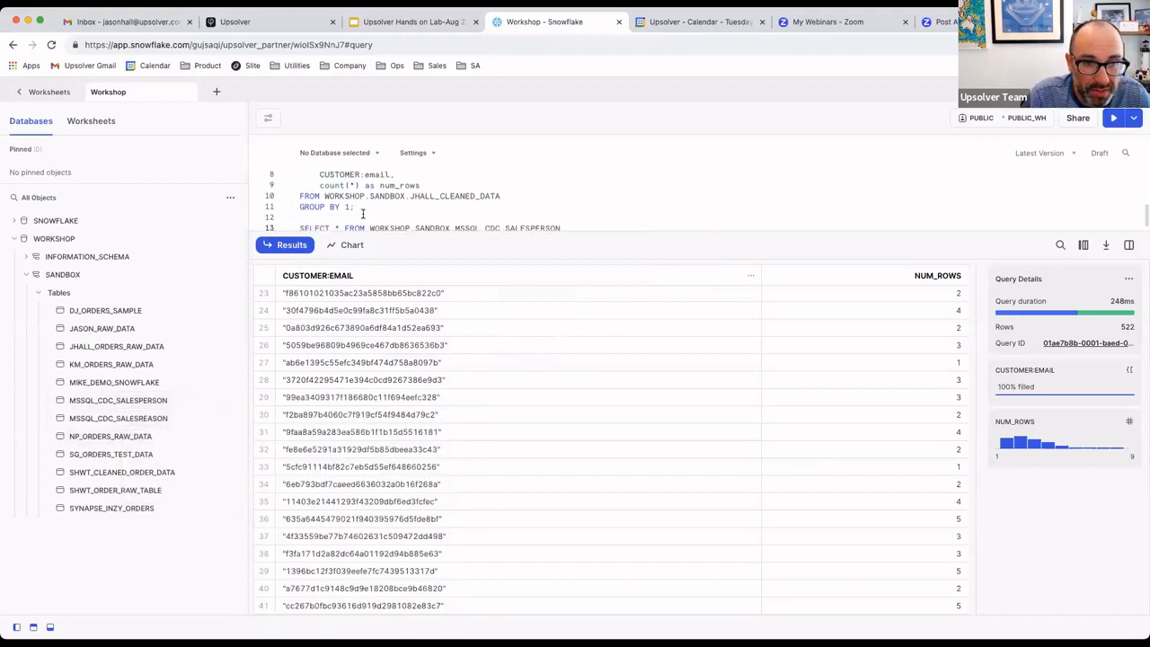
pyautogui.write(';')
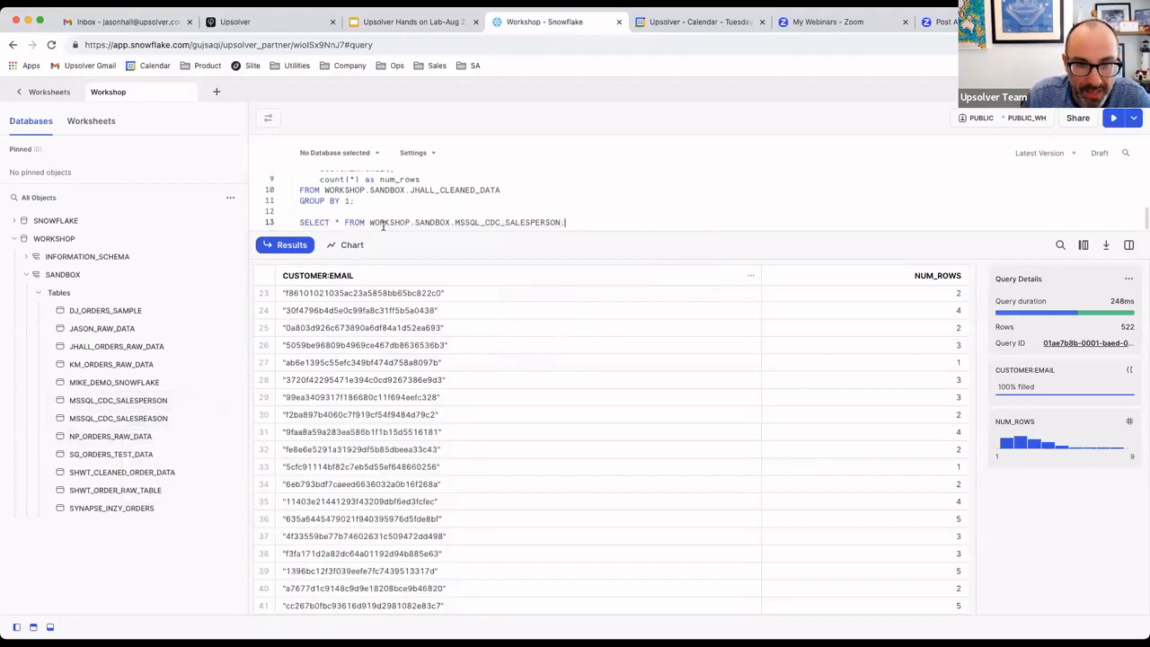
pyautogui.click(1112, 118)
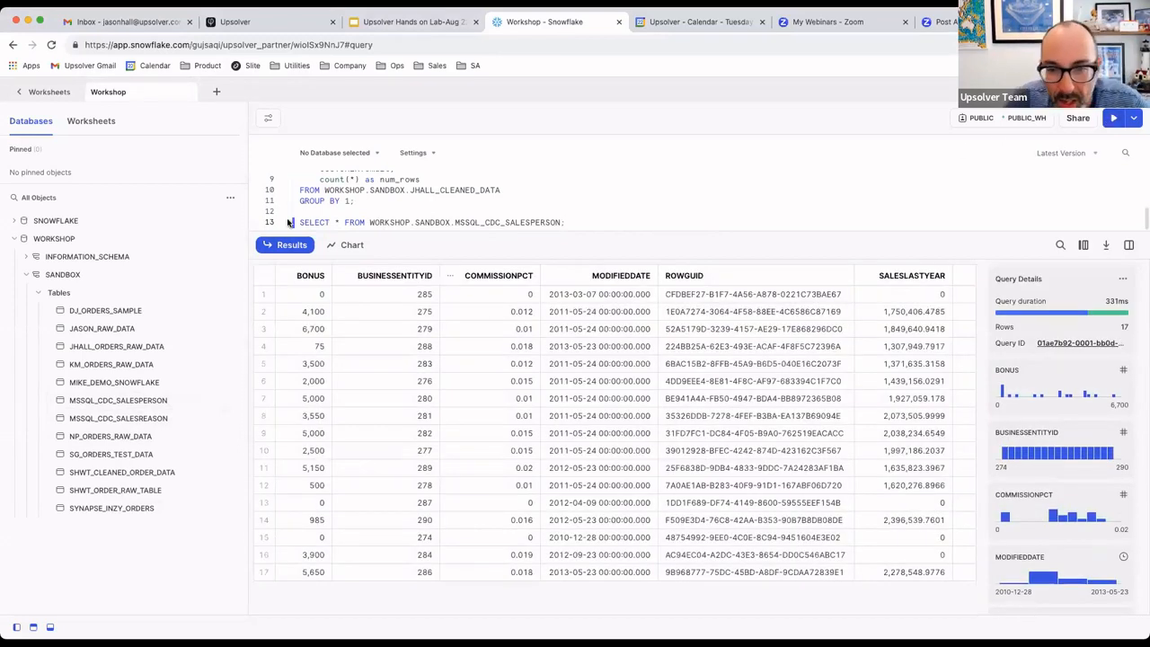
pyautogui.click(289, 222)
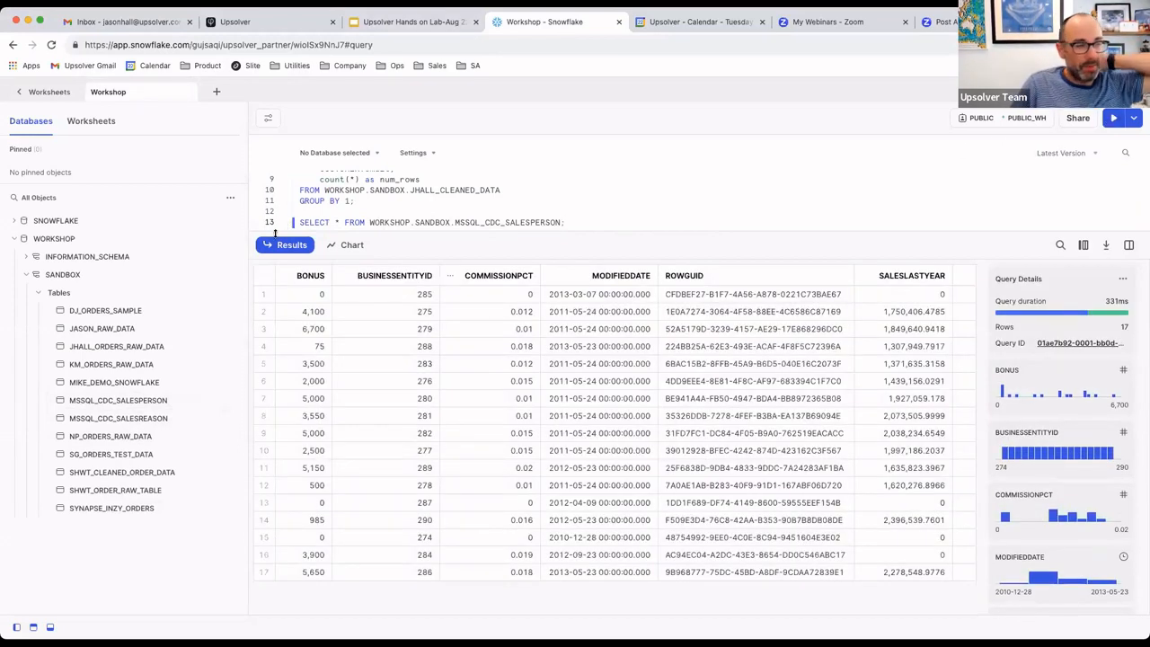
# - Switch back to the Upsolver job monitoring page and check the streaming status of the two Sales tables
pyautogui.click(272, 30)
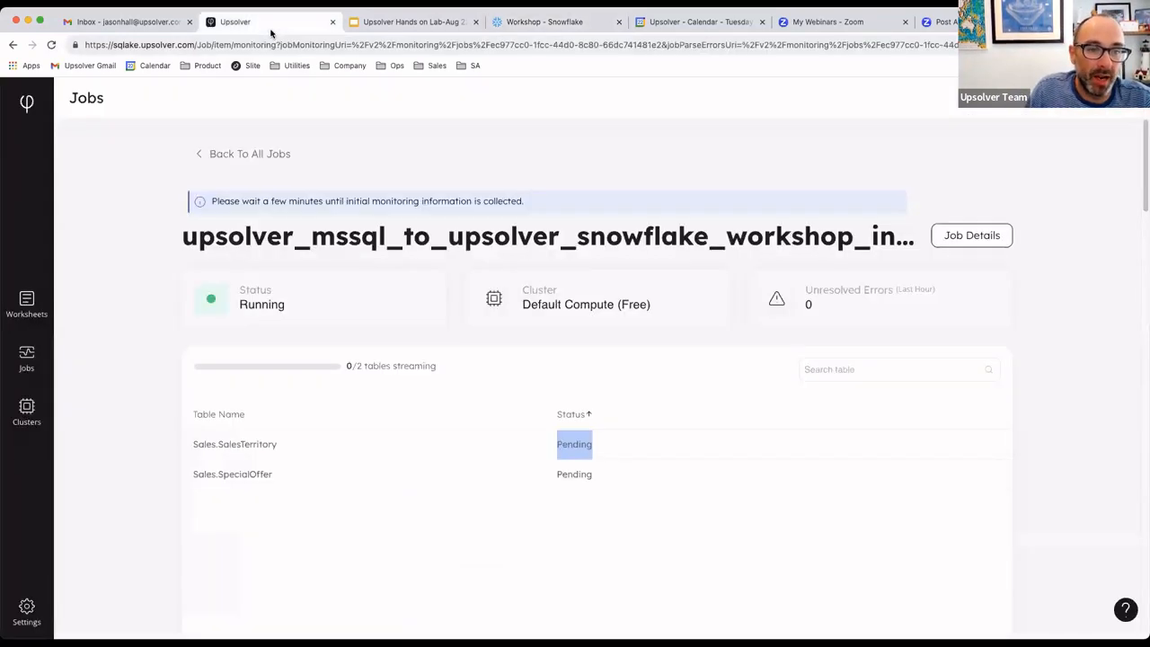
pyautogui.click(578, 447)
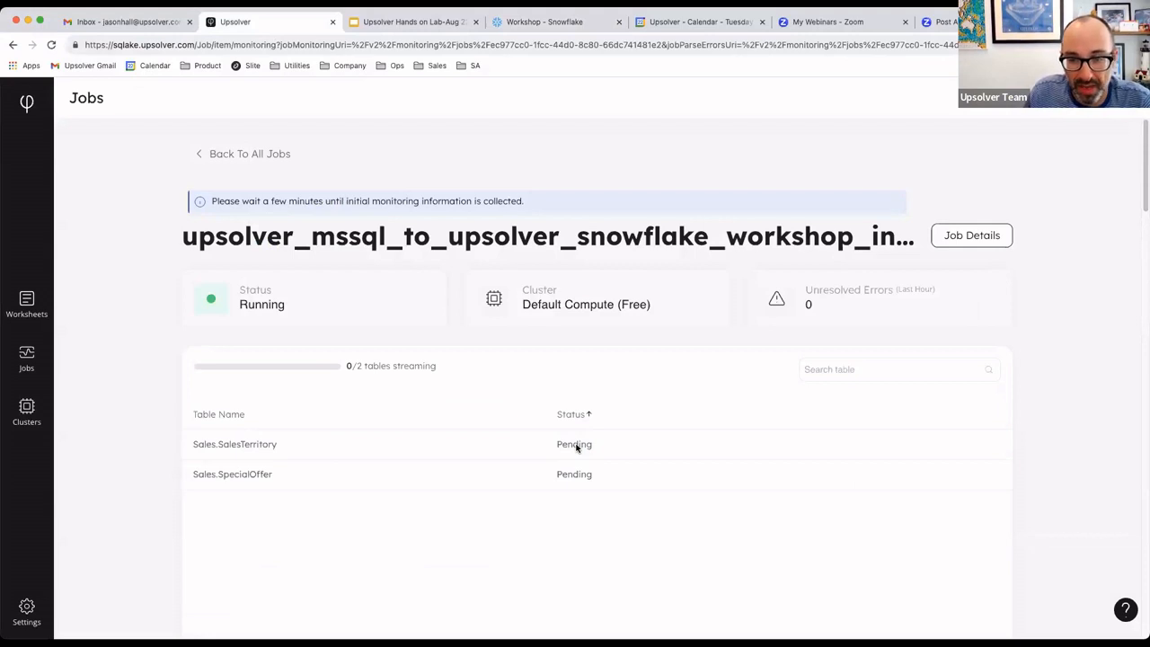